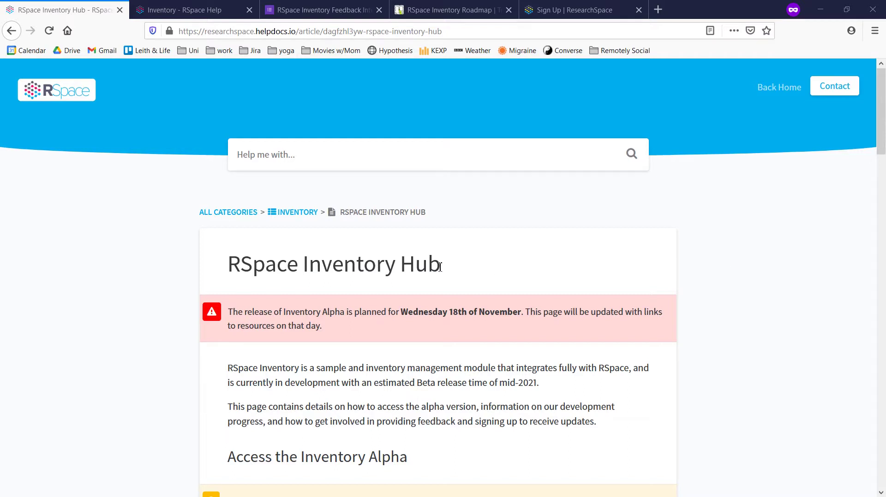
Scroll the Inventory Hub article to Development Progress and open the Inventory Roadmap on Trello
drag(440, 264, 219, 266)
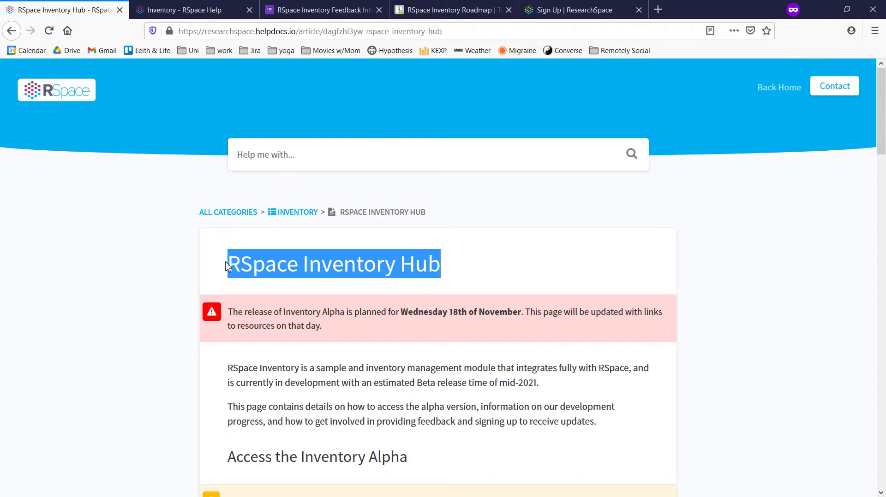
scroll(226, 267, down, 6)
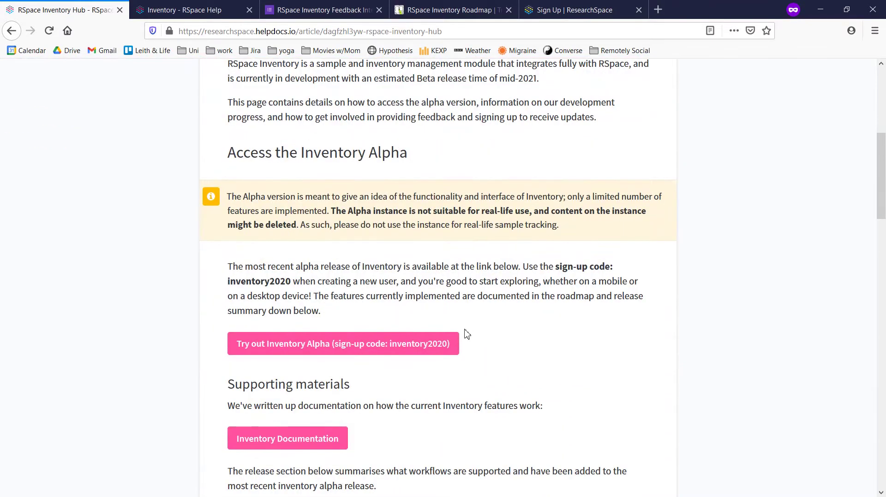
scroll(404, 353, down, 1)
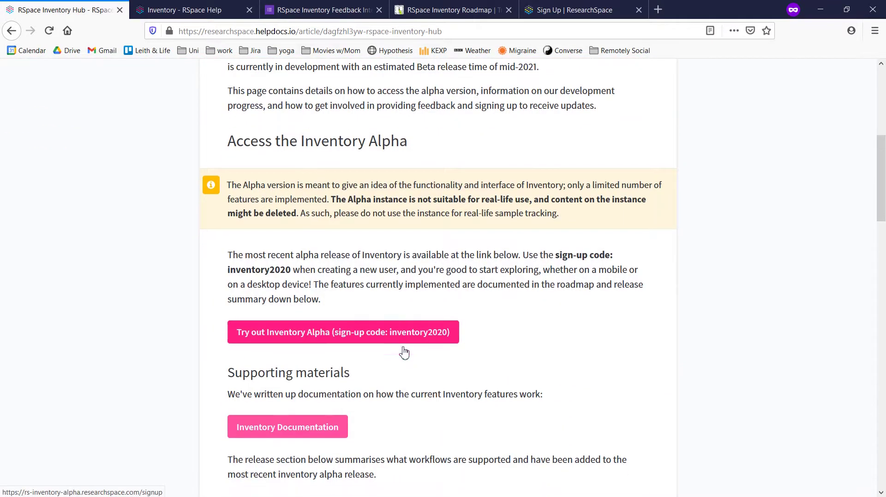
scroll(404, 353, down, 1)
scroll(386, 389, down, 1)
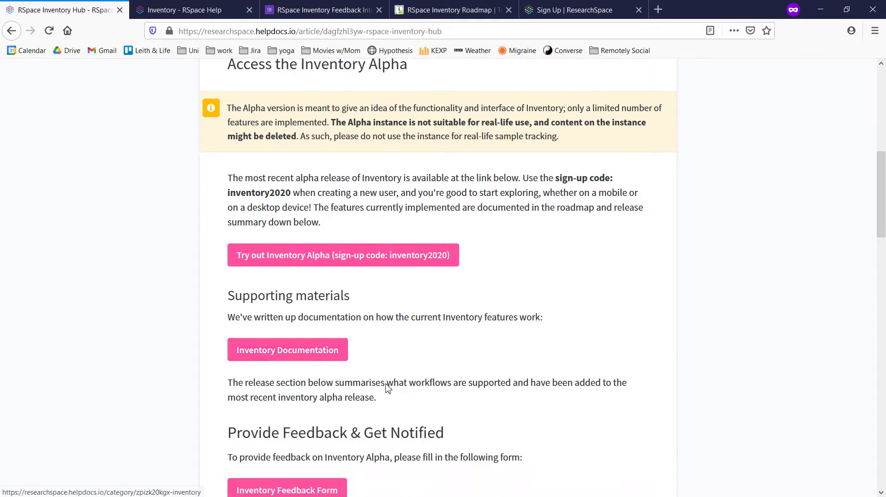
scroll(387, 388, down, 6)
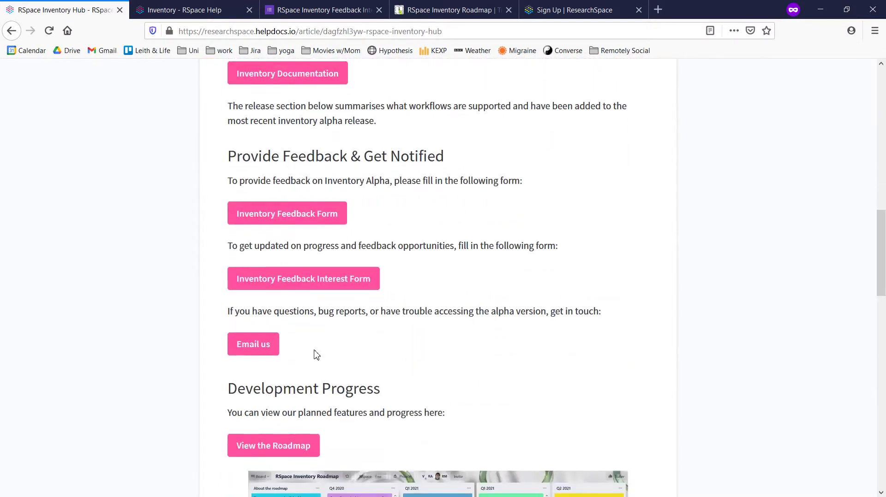
scroll(277, 350, down, 3)
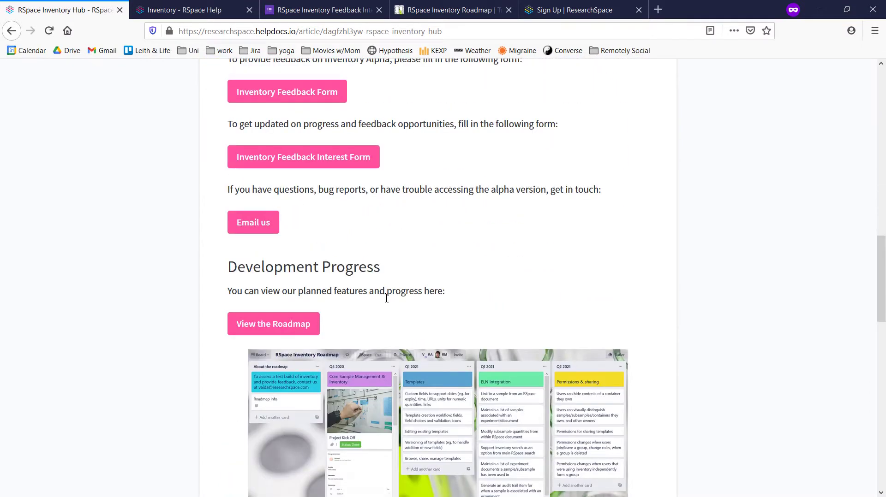
click(308, 328)
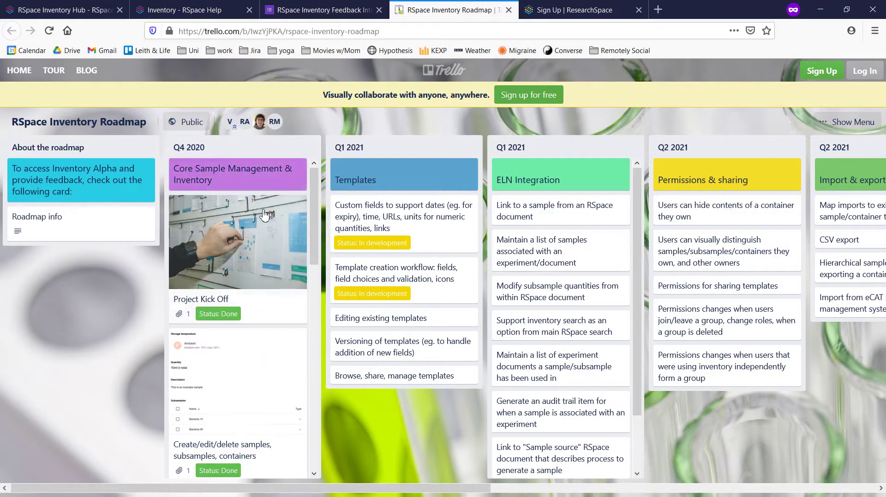
scroll(259, 251, down, 8)
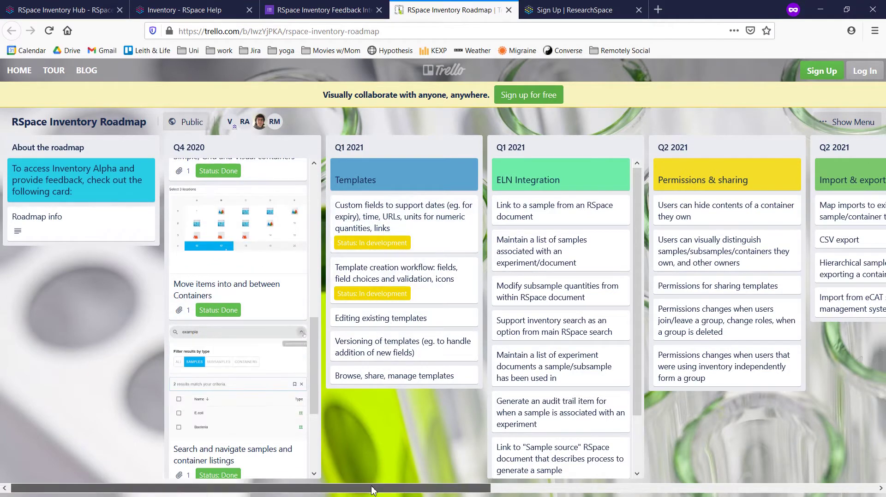
drag(372, 488, 712, 476)
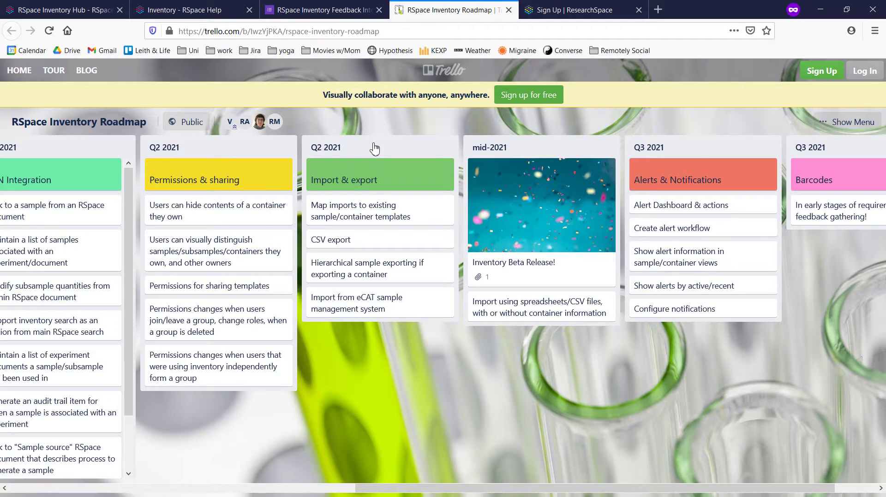
drag(480, 488, 139, 482)
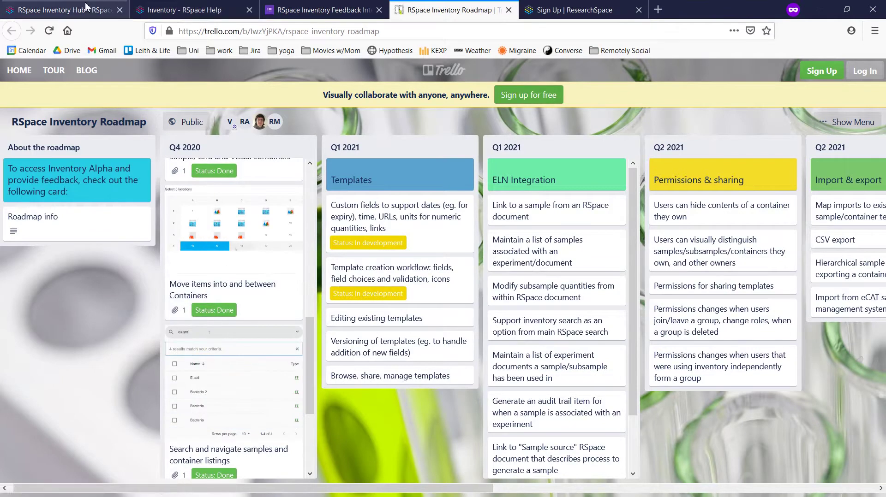
Back on the Inventory Hub article, open the Try out Inventory Alpha page in a background tab
click(51, 10)
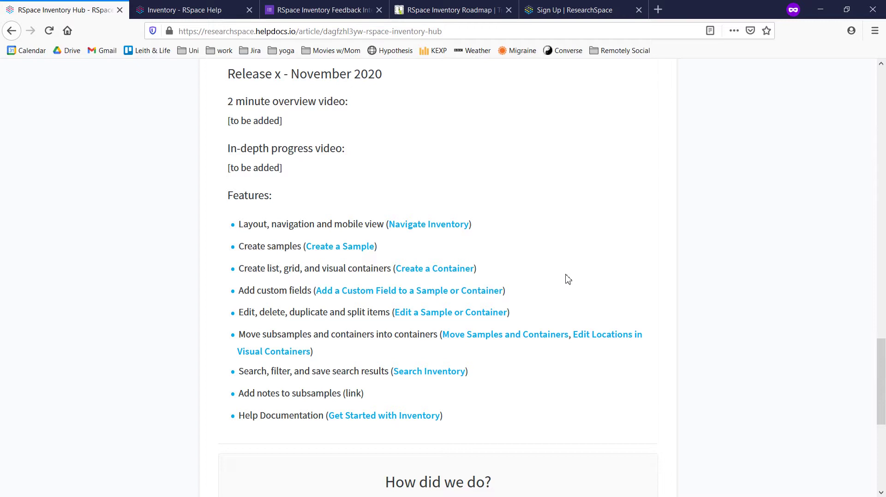
scroll(567, 279, up, 15)
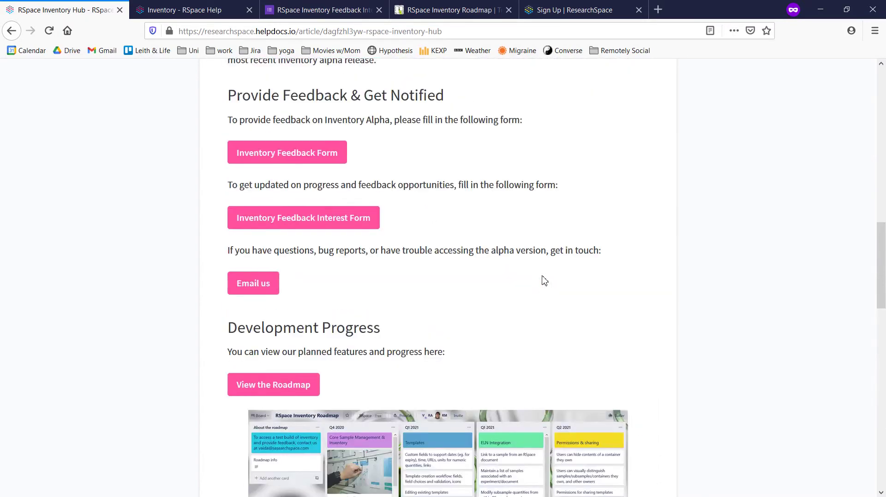
scroll(543, 277, up, 4)
scroll(542, 280, down, 3)
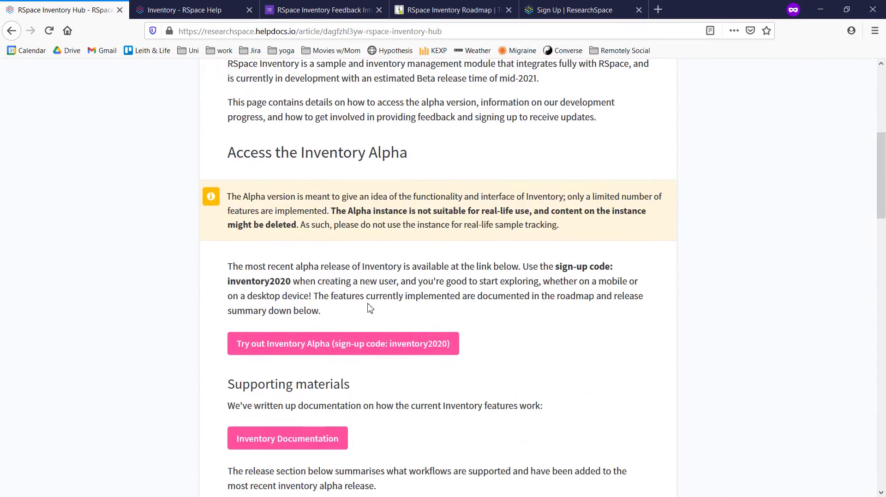
middle_click(310, 343)
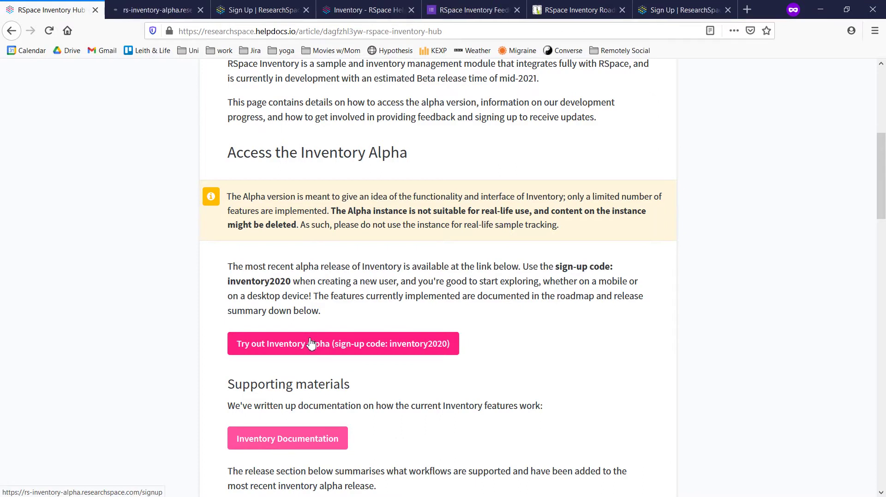
Complete the Inventory Alpha sign-up form with a test username, passwords, name, e-mail and sign-up code, then submit it
click(156, 10)
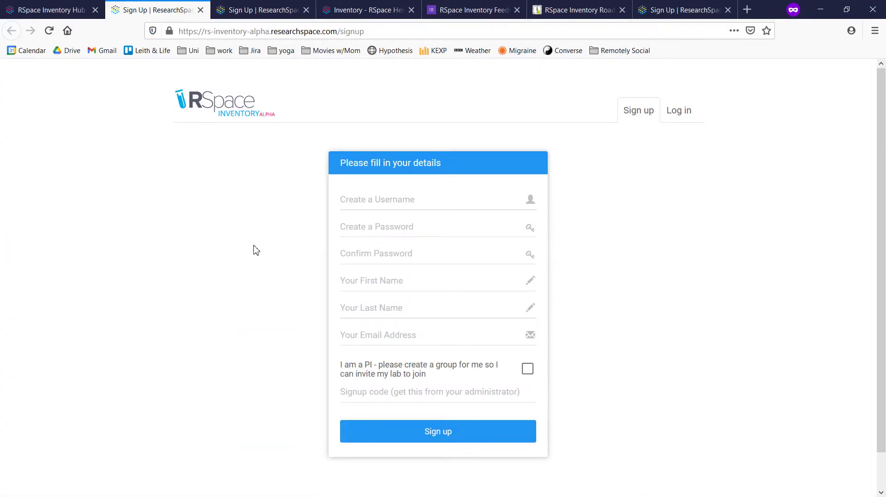
click(351, 199)
text(test)
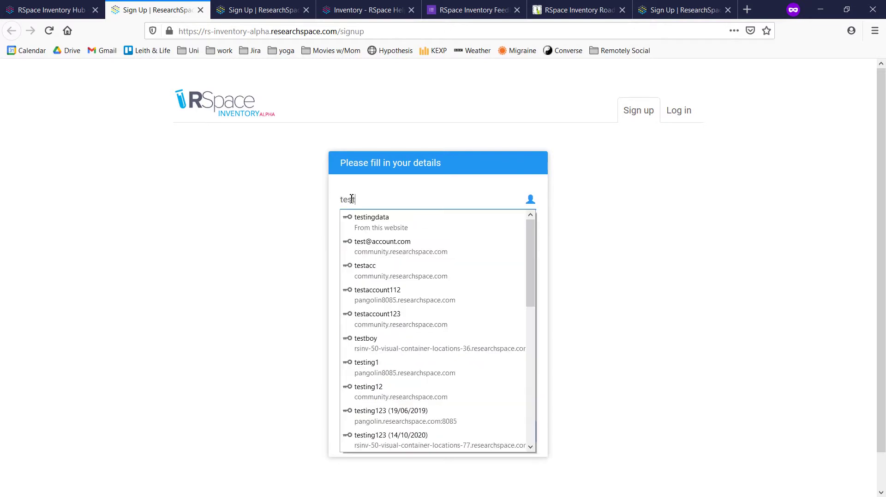
text(user)
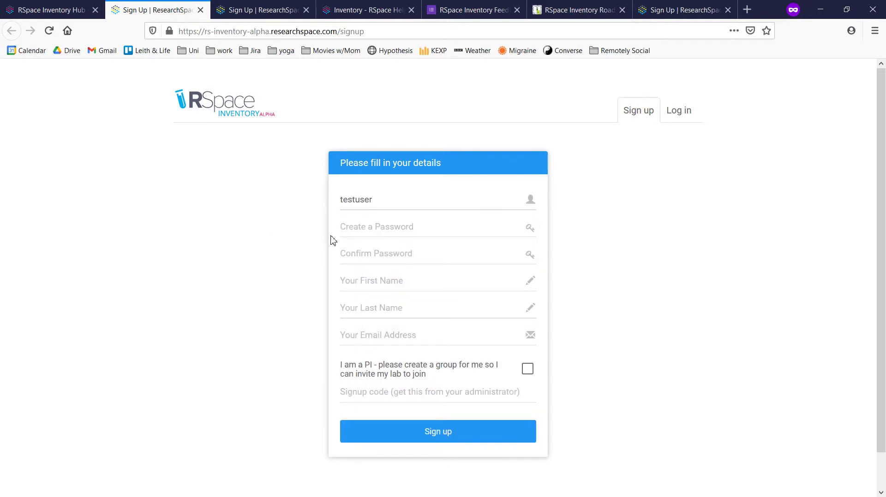
click(341, 228)
click(381, 392)
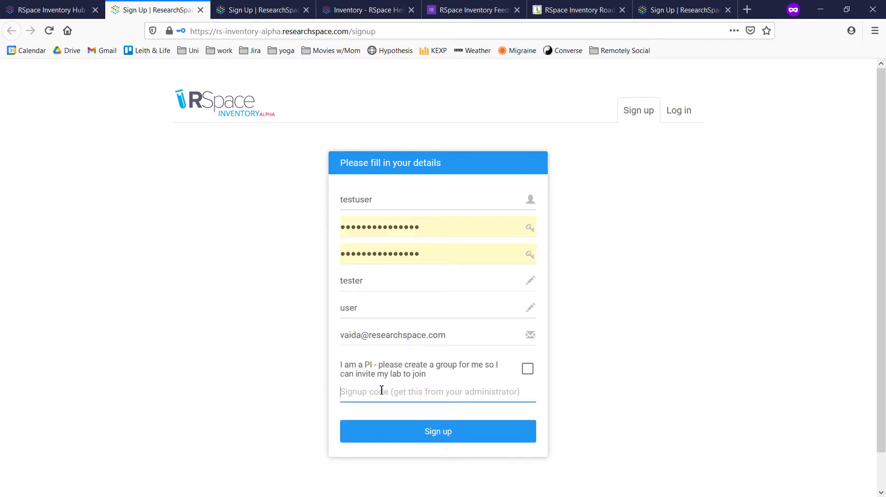
text(inventory2020)
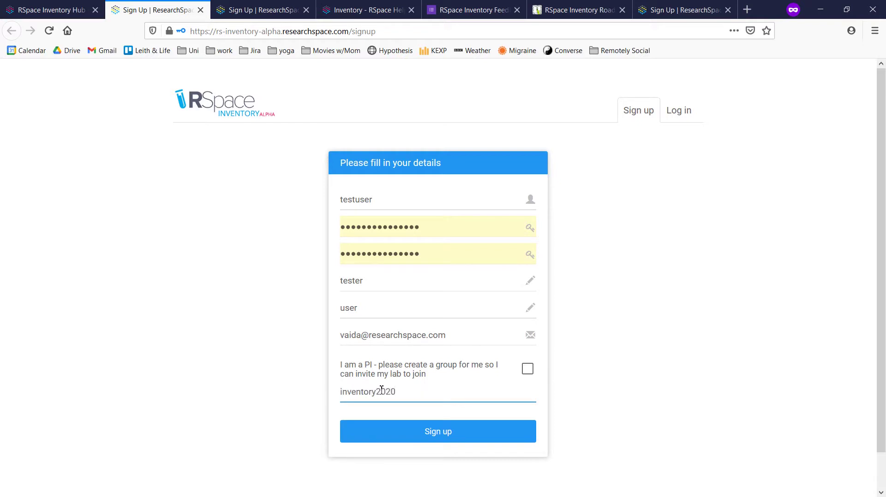
click(409, 440)
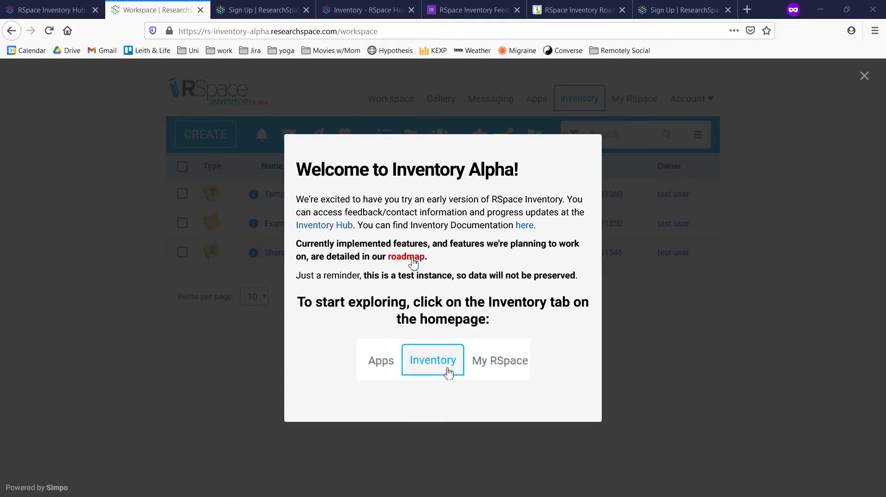
Dismiss the welcome message and start a new sample from the Inventory section
click(864, 75)
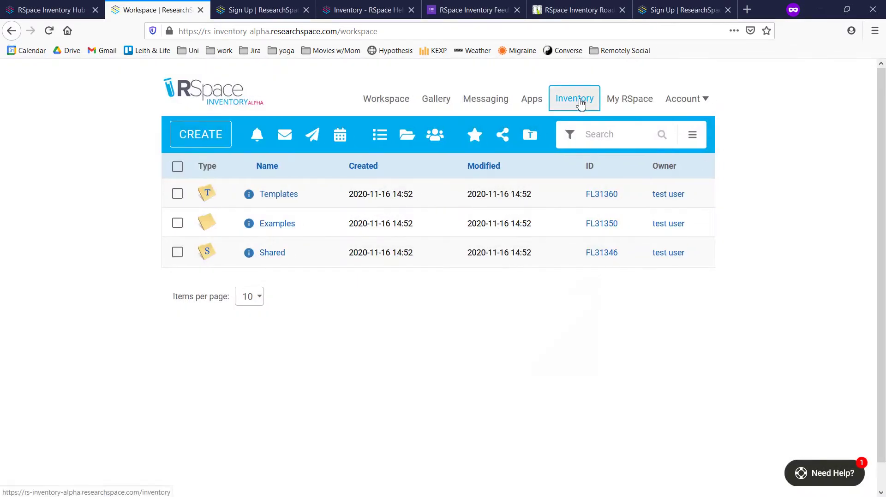
click(575, 99)
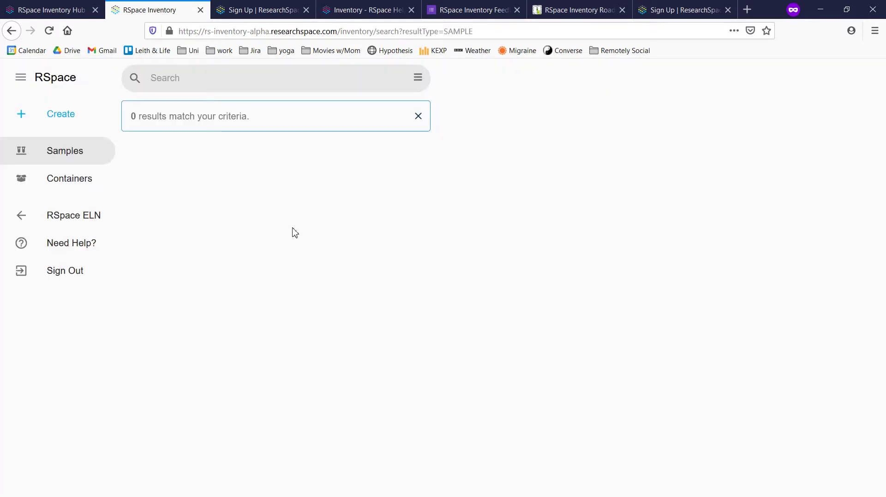
click(62, 118)
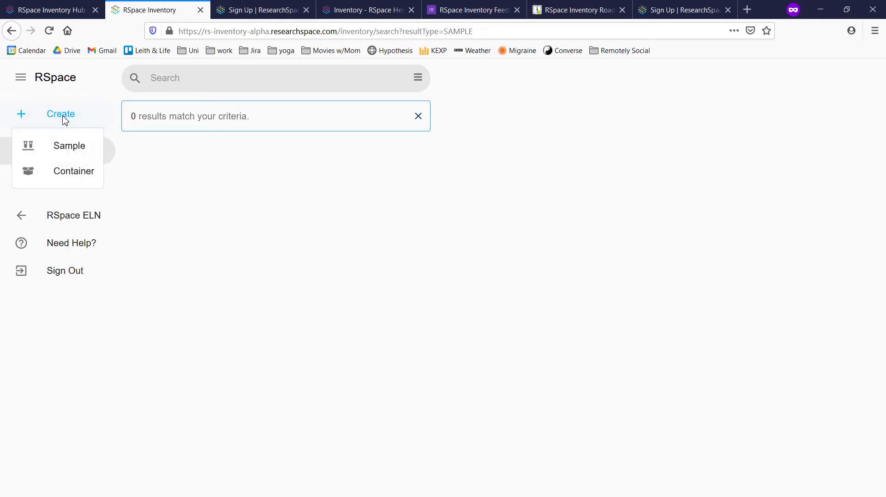
click(69, 150)
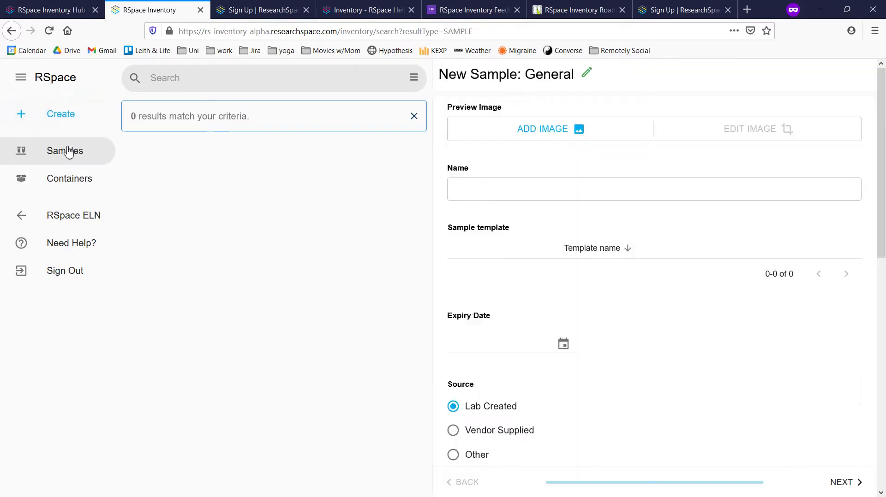
Name the sample Bacteria and use the blue test-tube photo as its preview image
click(489, 193)
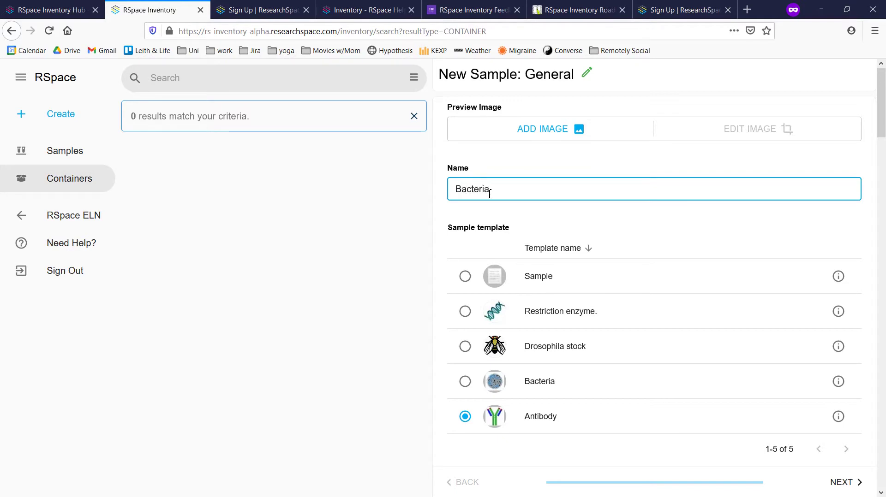
click(515, 131)
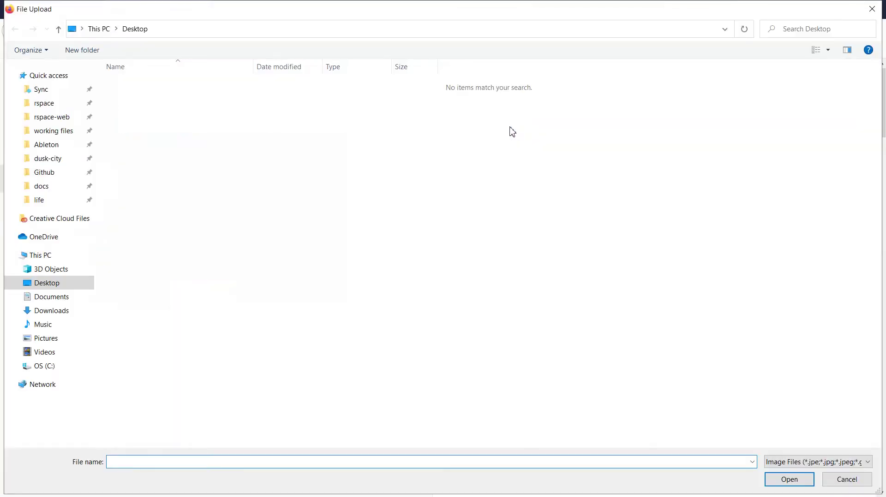
click(331, 113)
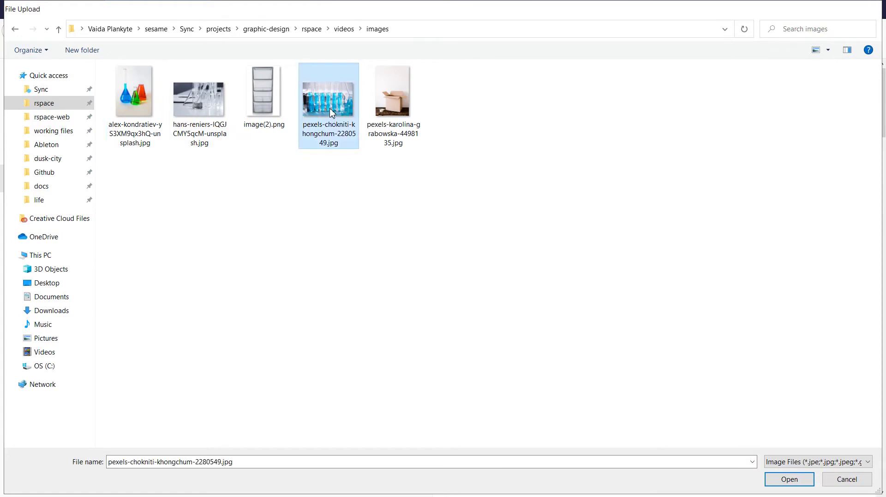
double_click(331, 113)
scroll(575, 292, down, 4)
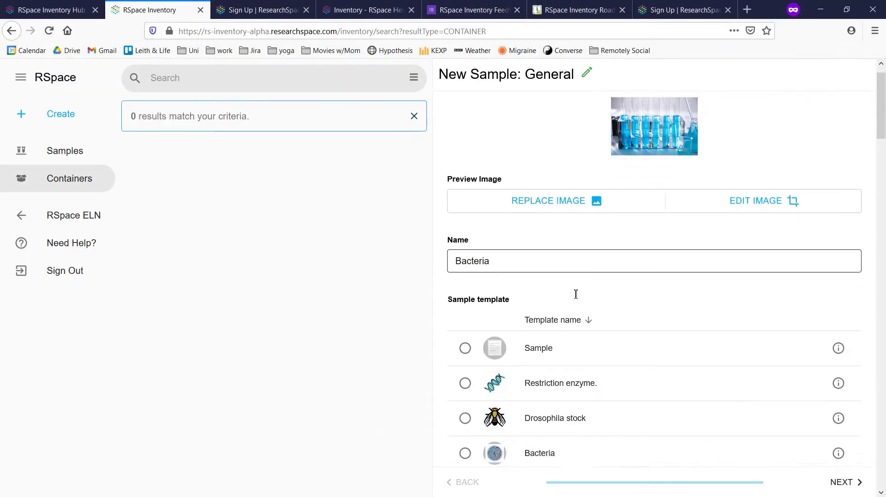
scroll(558, 337, down, 4)
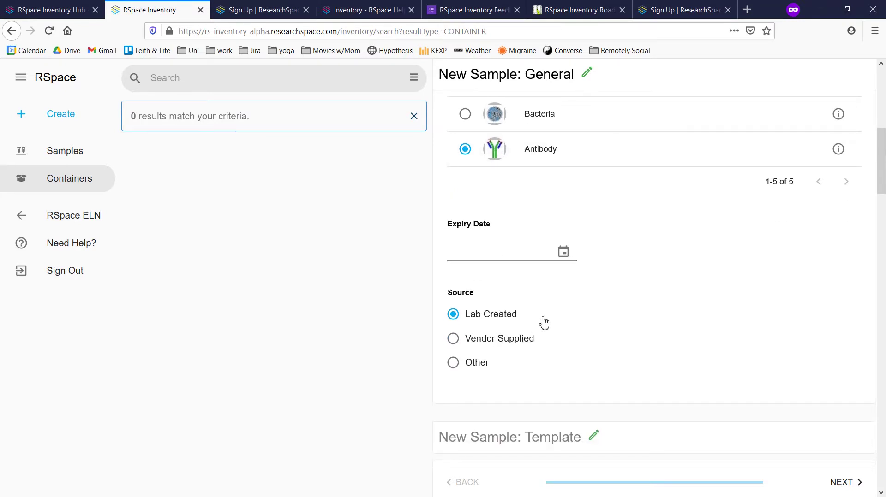
scroll(616, 326, down, 7)
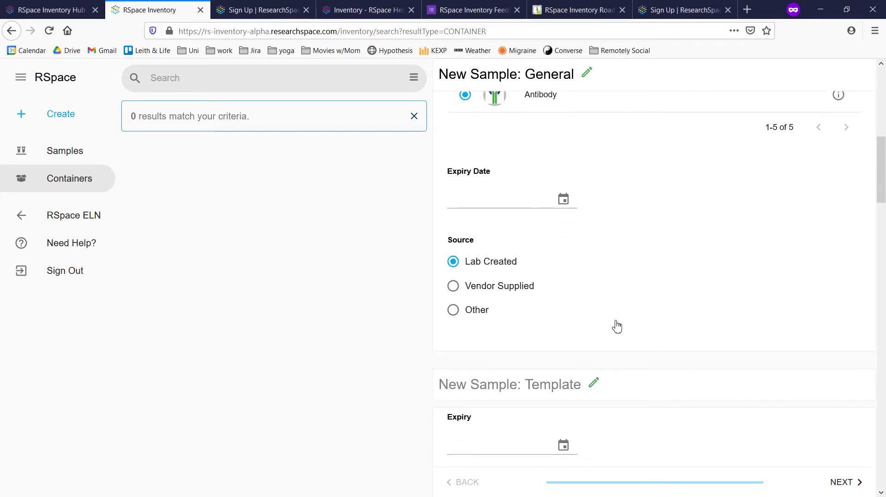
scroll(621, 324, down, 1)
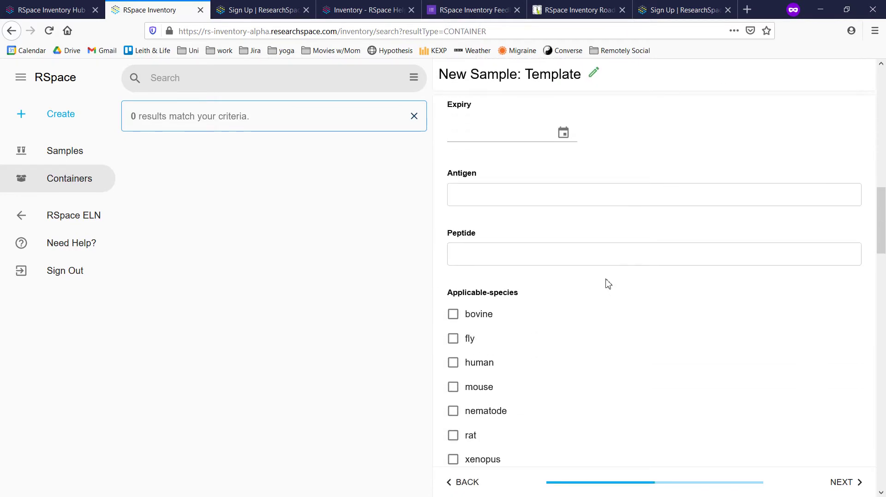
Fill Antigen with test and Peptide with test2, tick human and mouse, and choose monoclonal
click(556, 195)
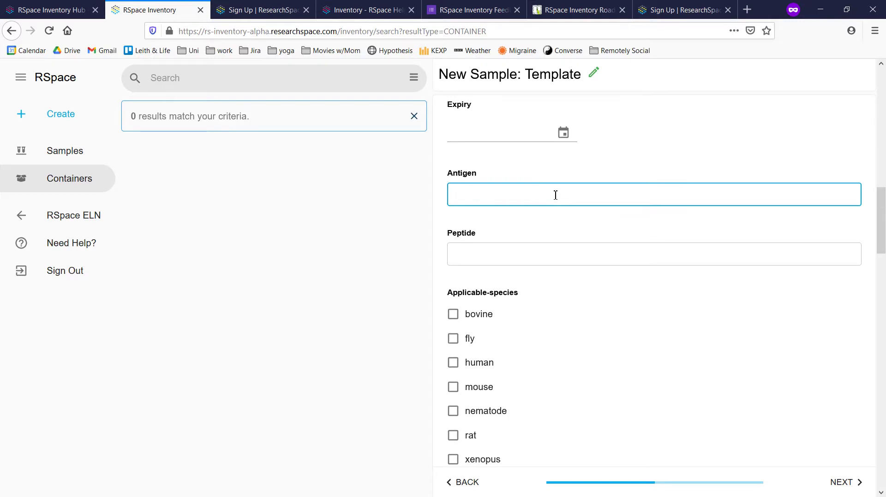
click(524, 259)
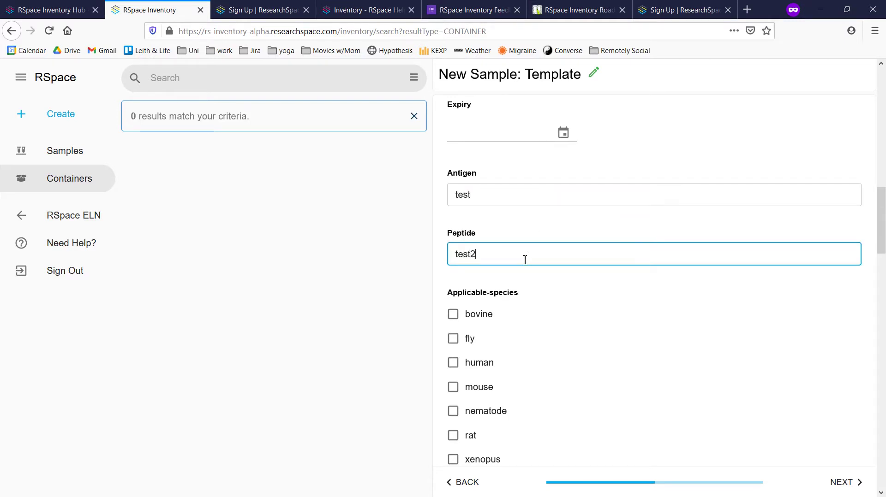
scroll(524, 259, down, 2)
click(453, 241)
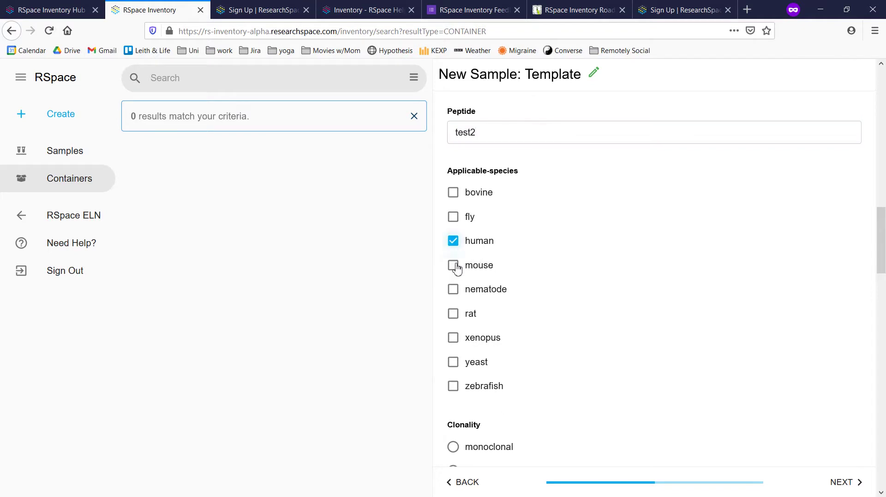
click(453, 266)
scroll(509, 323, down, 3)
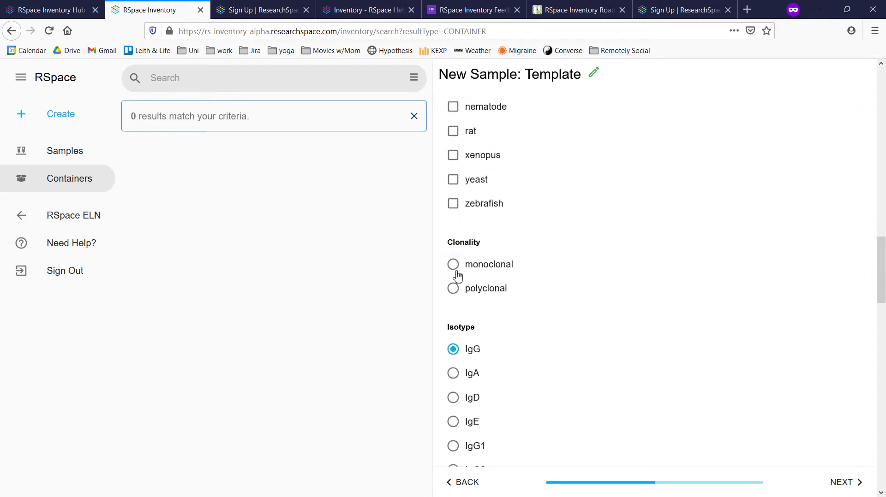
click(453, 265)
Add a custom Number field named concentration to the sample
scroll(573, 326, down, 4)
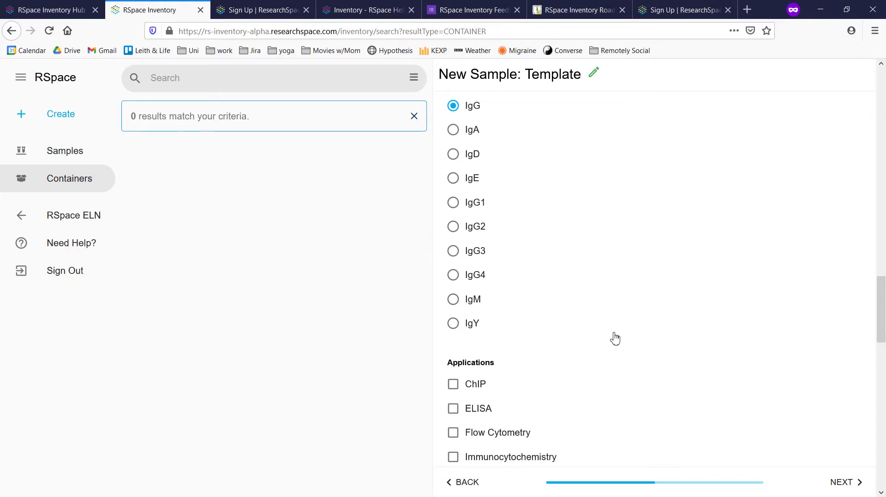
scroll(612, 340, down, 5)
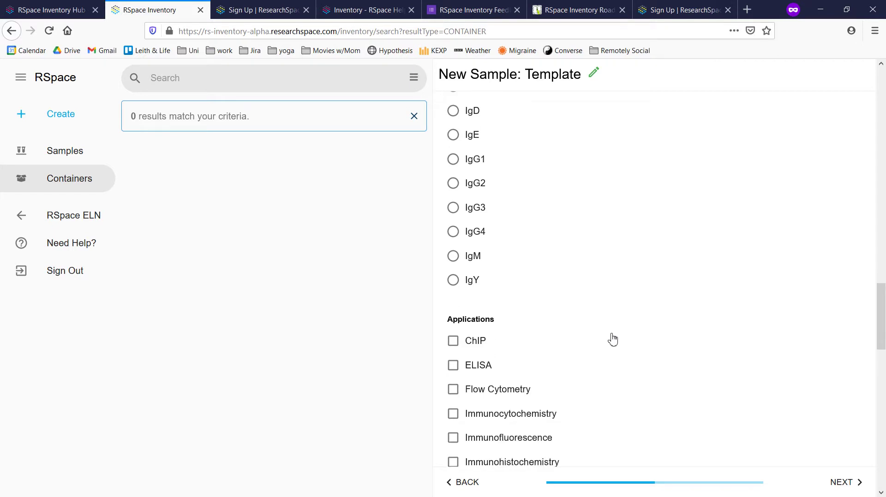
scroll(612, 340, down, 6)
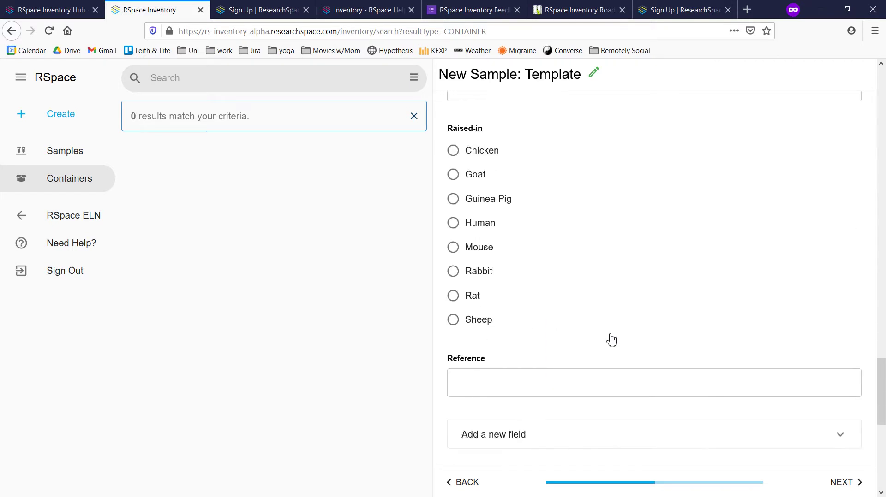
click(554, 277)
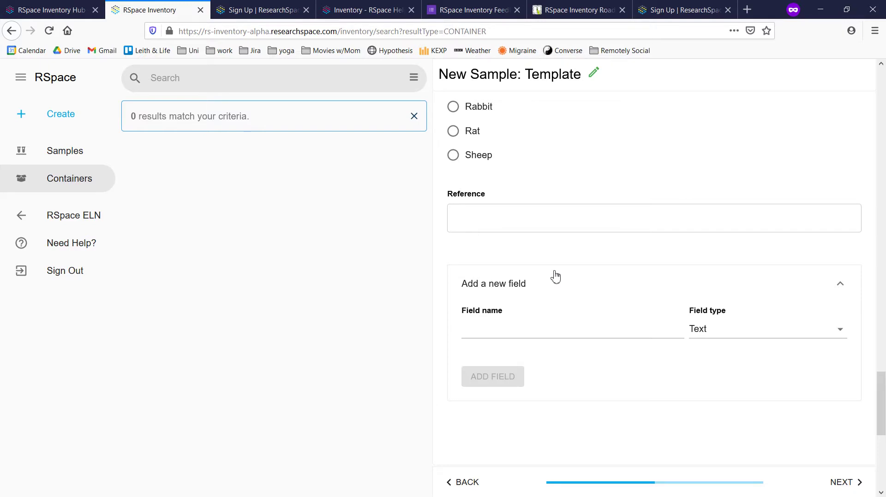
click(545, 332)
text(concentration)
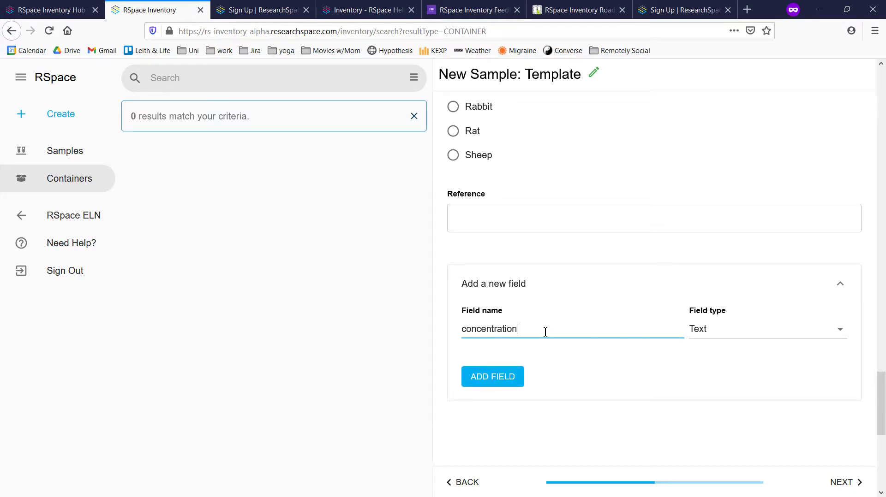
click(702, 331)
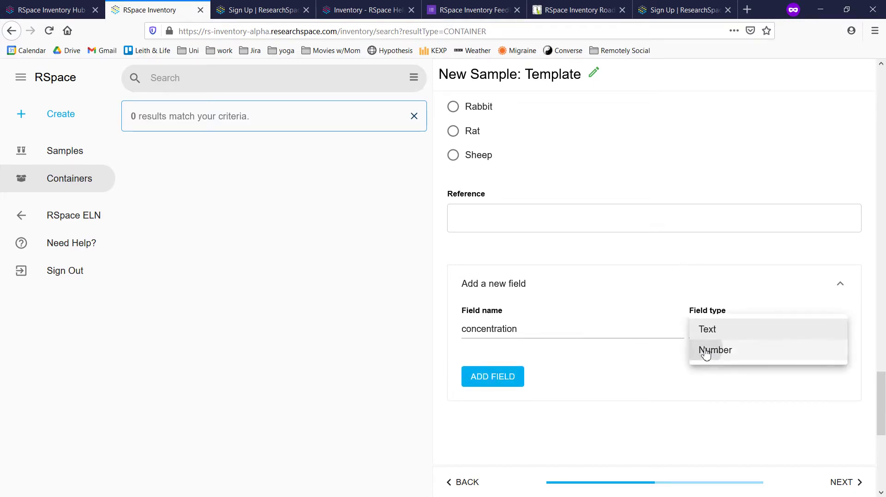
click(704, 351)
click(508, 375)
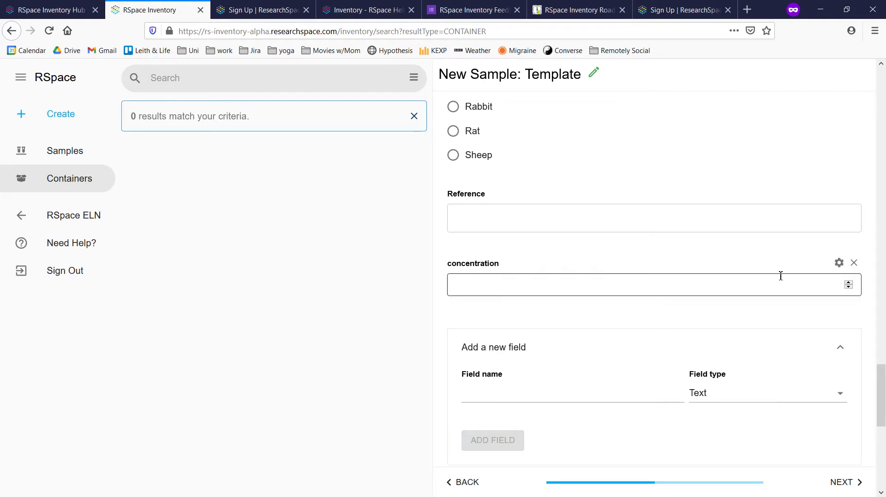
Enter 0.05 as the concentration value and confirm the field settings
click(806, 282)
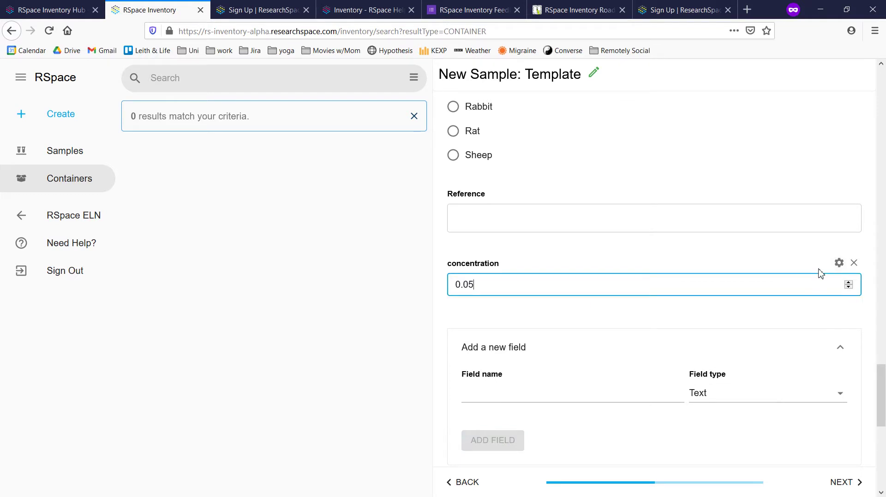
click(839, 262)
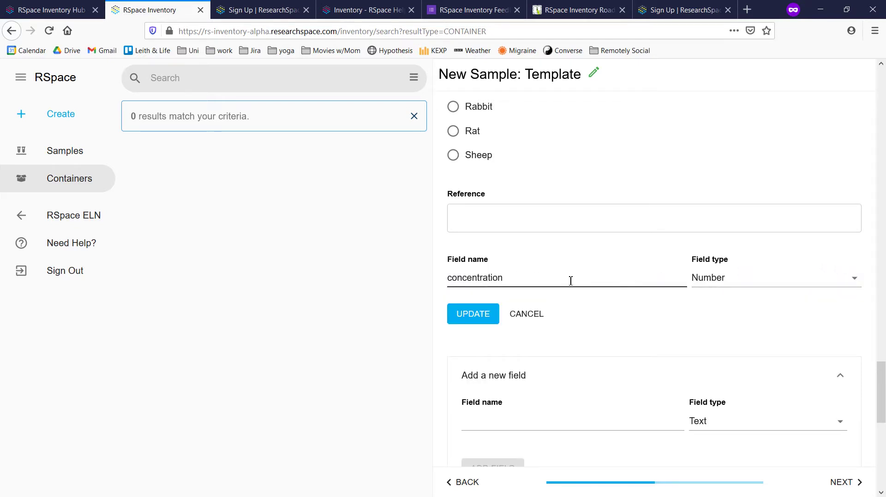
click(472, 315)
scroll(574, 316, down, 4)
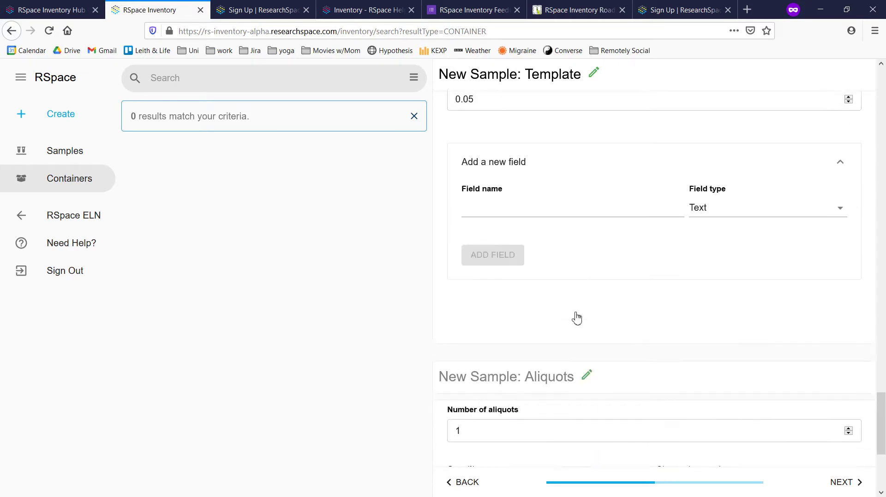
scroll(576, 319, down, 4)
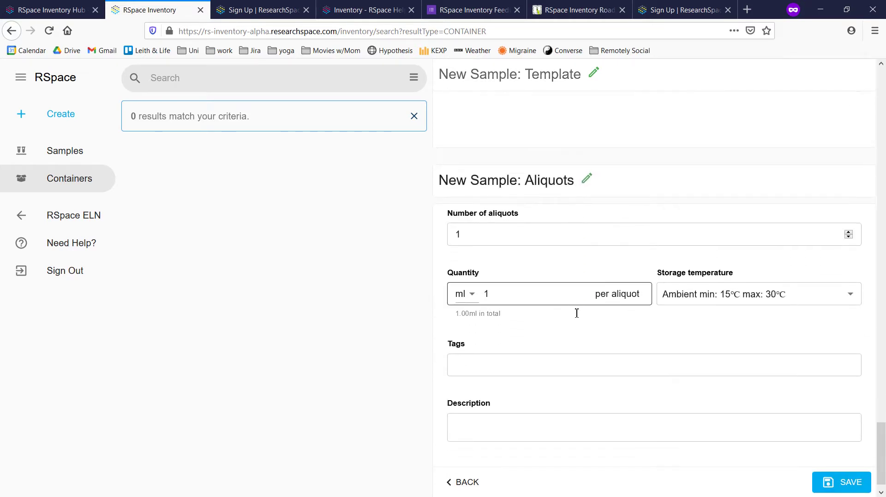
Set 10 aliquots of 2 ml each with ULT Frozen storage and save the Bacteria sample
scroll(577, 314, down, 1)
click(517, 215)
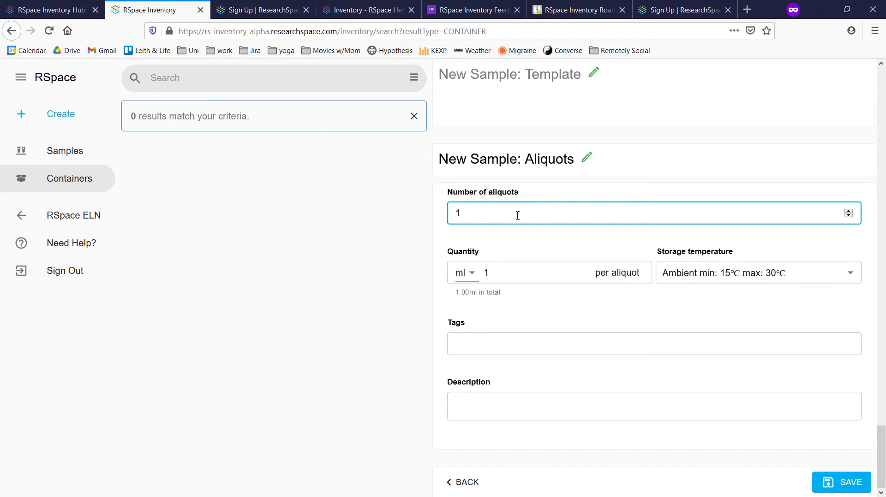
text(0)
double_click(520, 273)
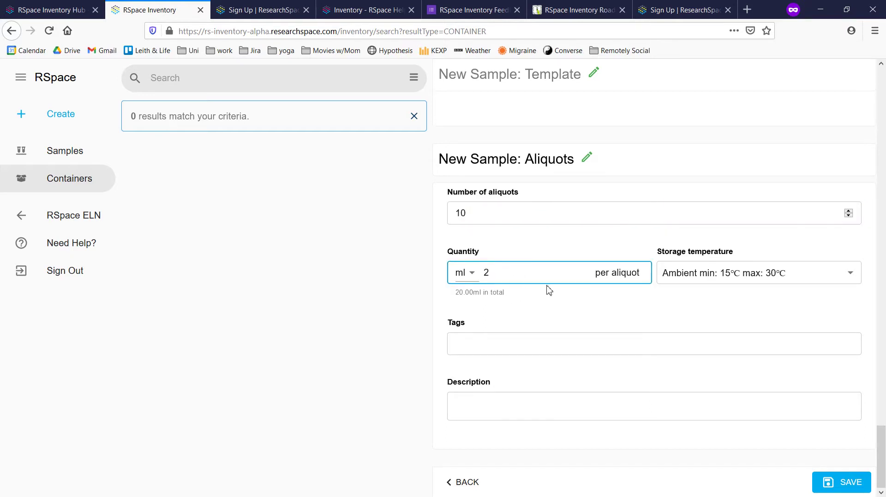
click(690, 278)
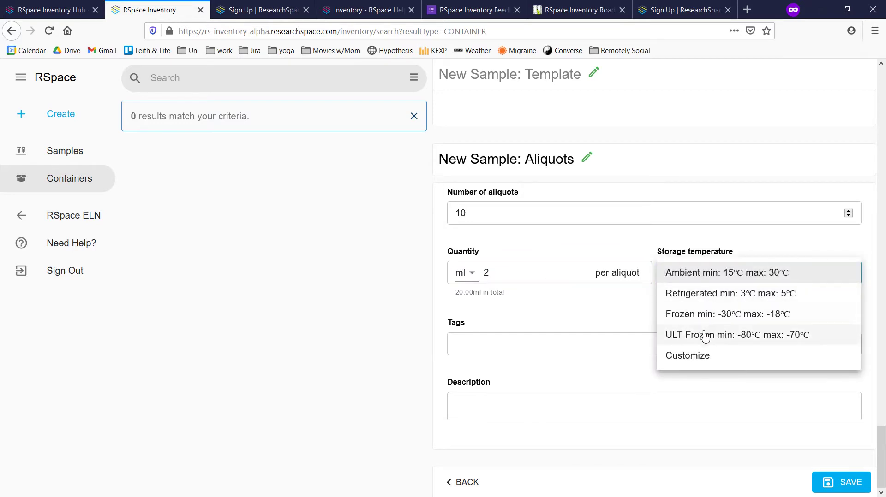
click(705, 336)
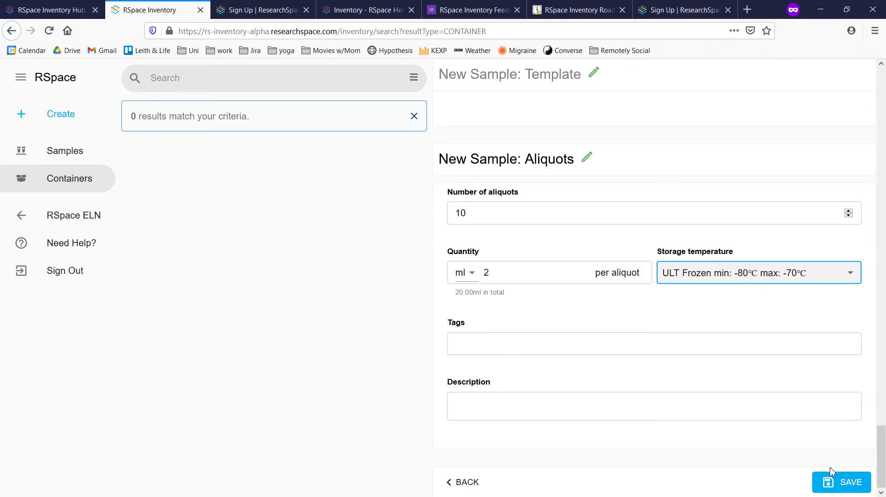
click(832, 484)
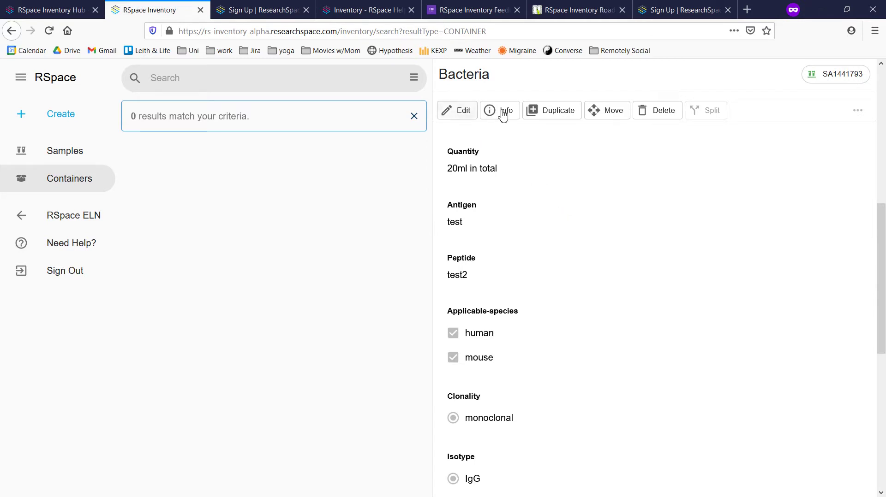
Open subsample Bacteria.10, expand its Add a new note form, then return to the parent Bacteria sample
scroll(649, 318, up, 8)
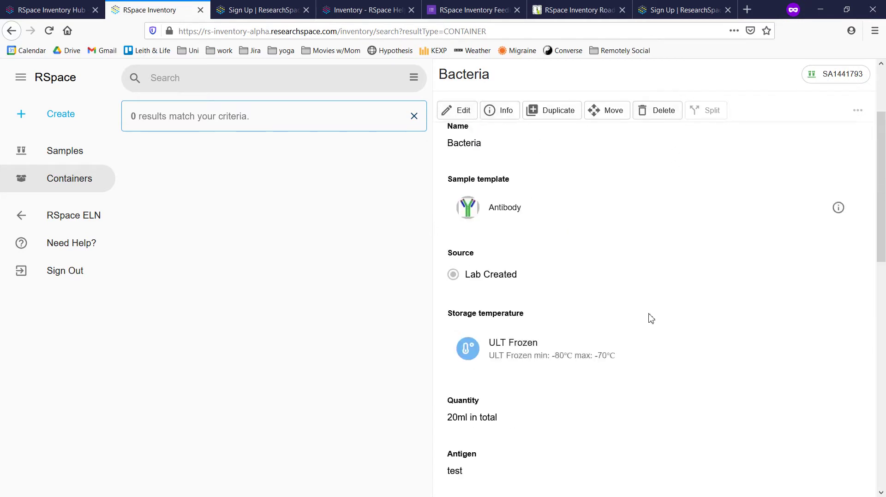
scroll(612, 260, down, 12)
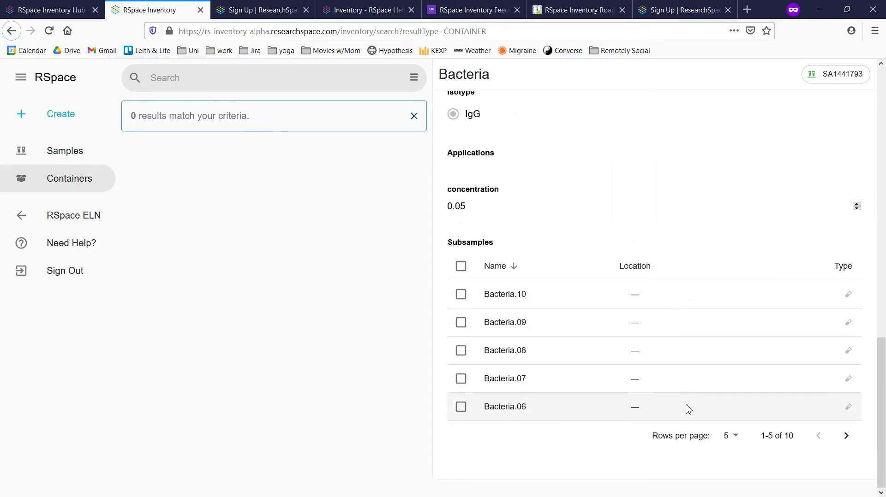
click(570, 297)
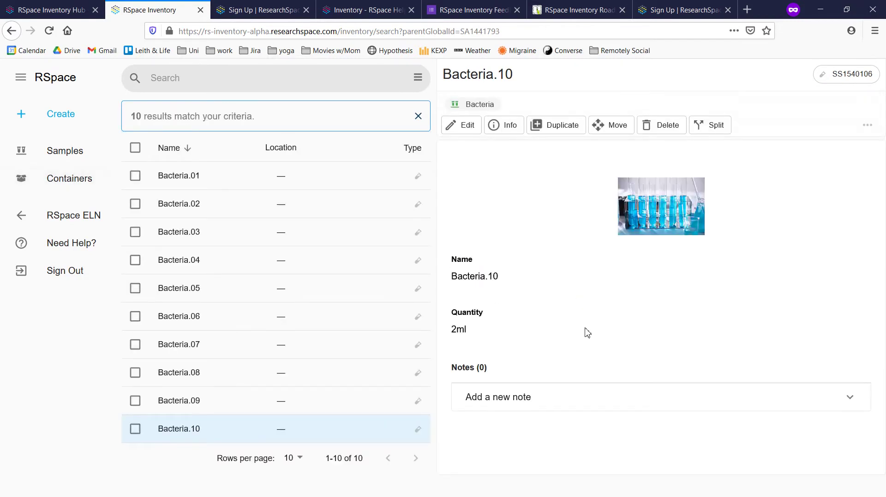
click(559, 398)
scroll(560, 394, down, 3)
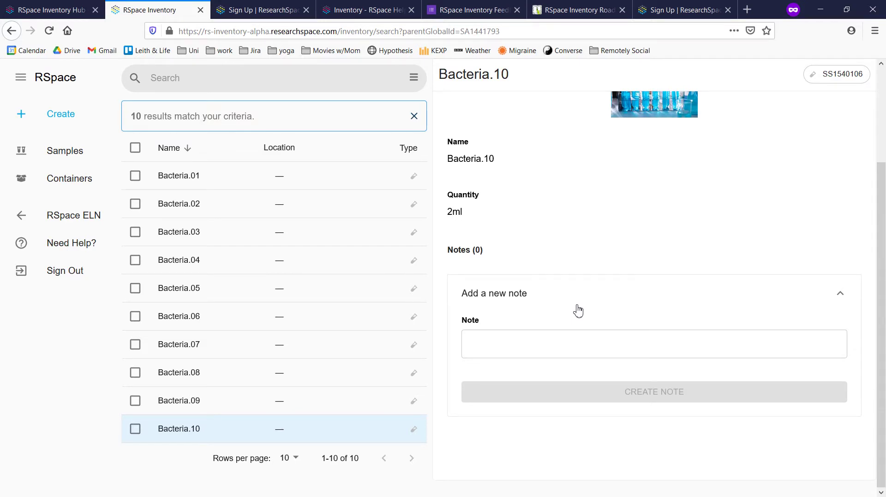
scroll(578, 311, up, 3)
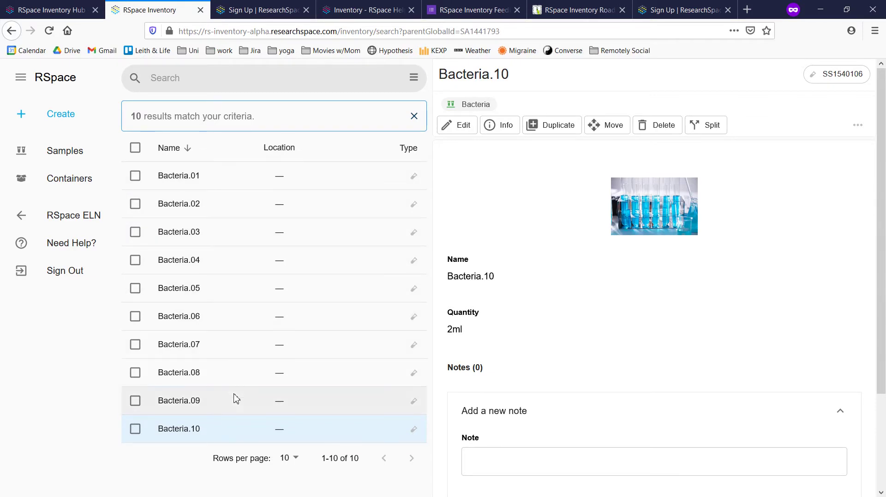
click(471, 107)
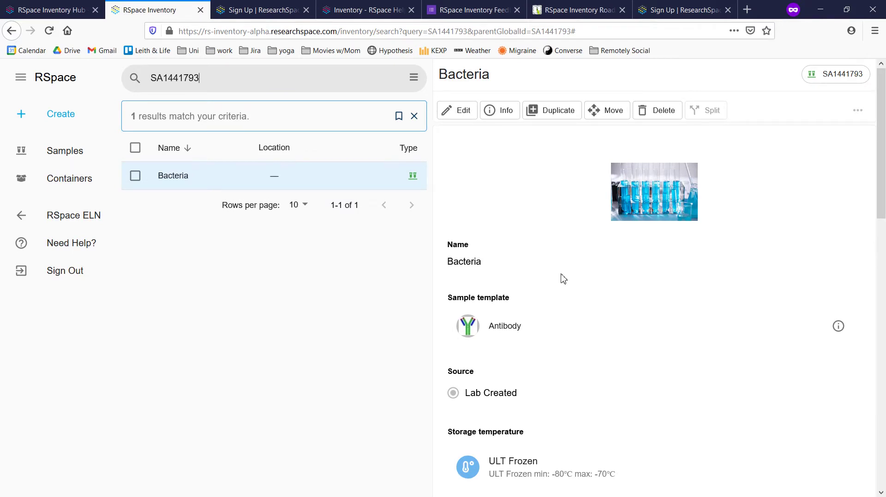
Open the Bacteria sample, tick subsamples Bacteria.10, .09 and .08, and bring up the Create menu
click(135, 176)
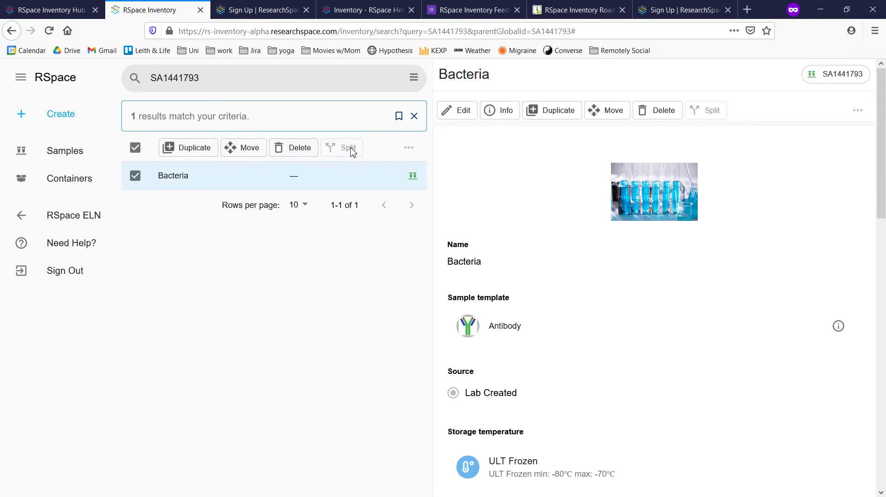
scroll(598, 290, down, 15)
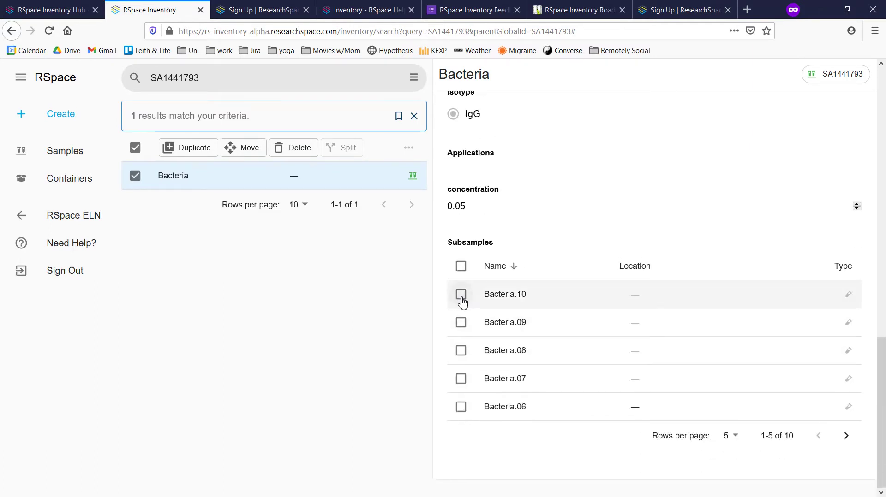
click(461, 295)
click(462, 324)
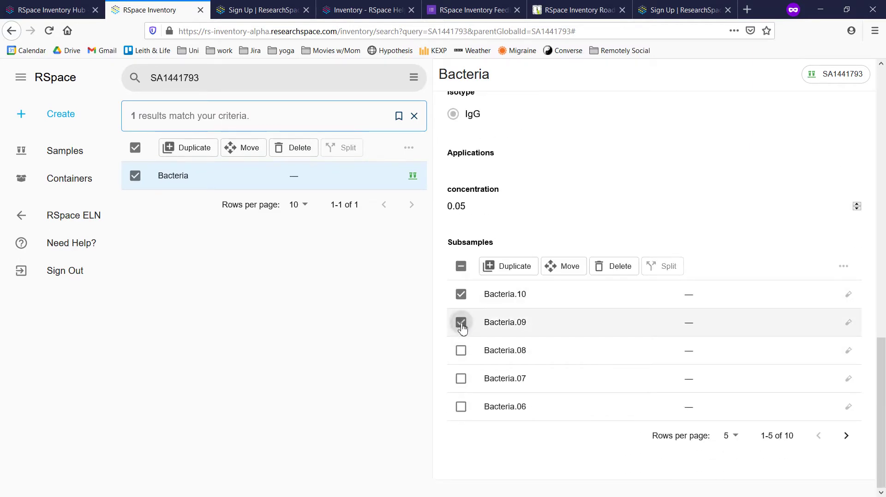
click(463, 350)
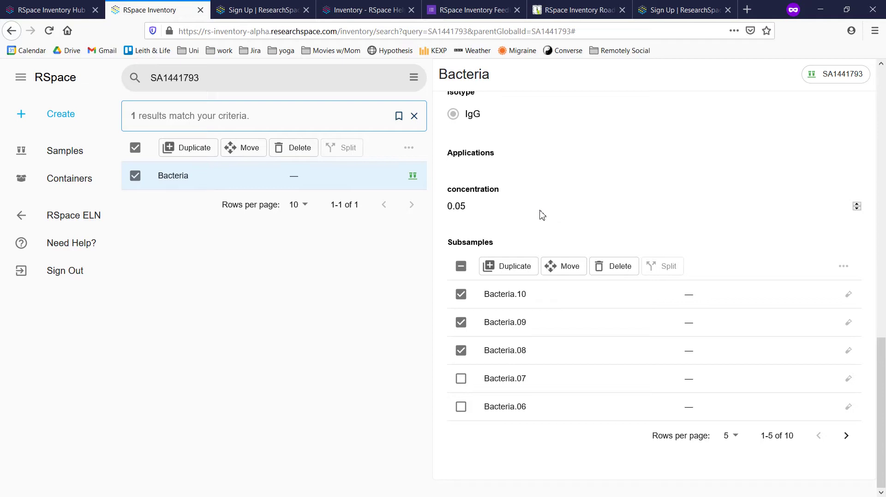
click(38, 114)
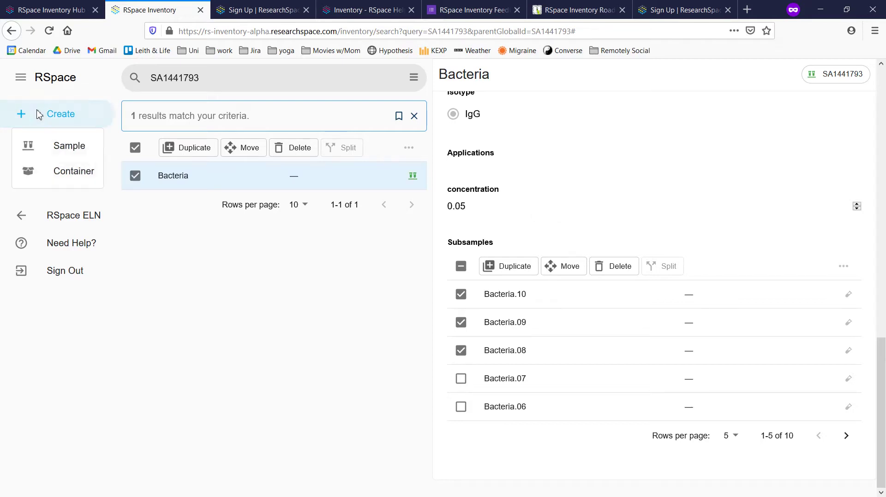
Create and save a List-organized container named 'container'
click(58, 170)
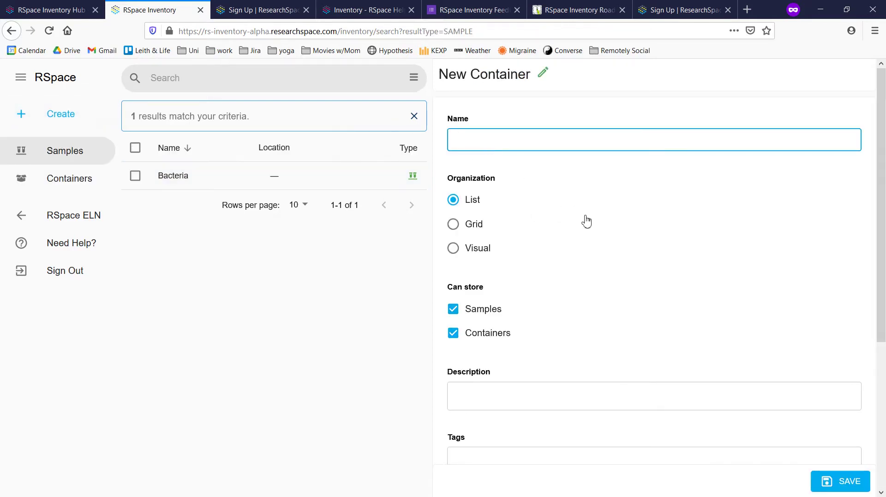
text(container)
scroll(653, 258, down, 5)
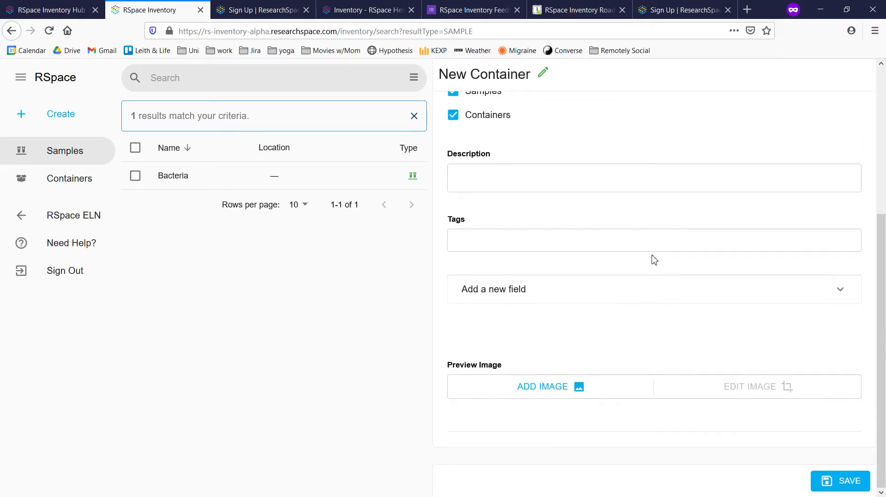
click(847, 480)
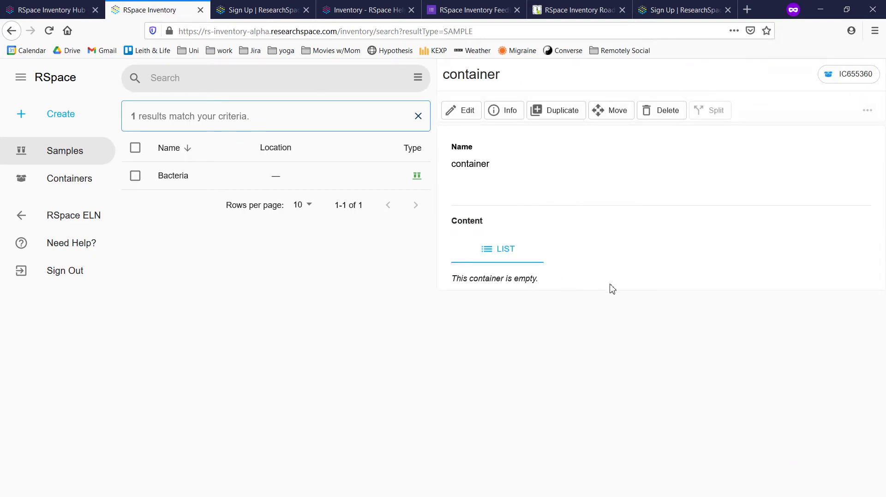
Move subsamples Bacteria.10 and Bacteria.09 into 'container', then open it from the Containers list
click(196, 180)
scroll(530, 304, down, 8)
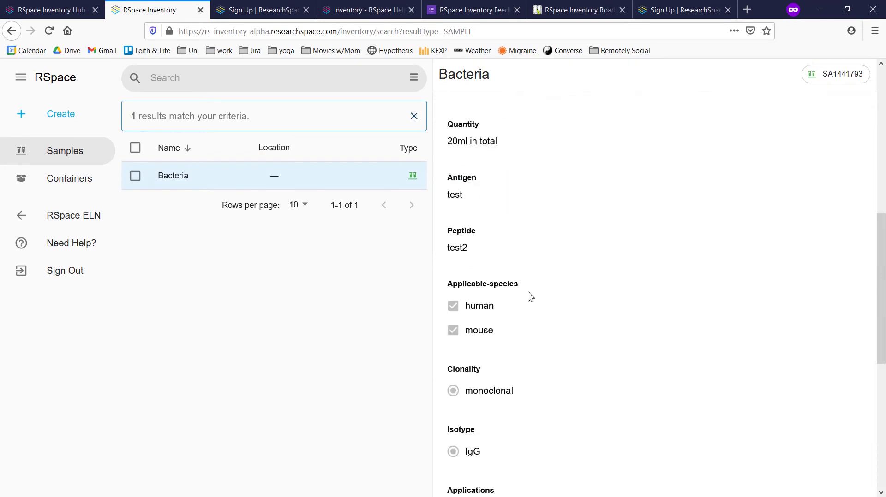
scroll(530, 297, down, 7)
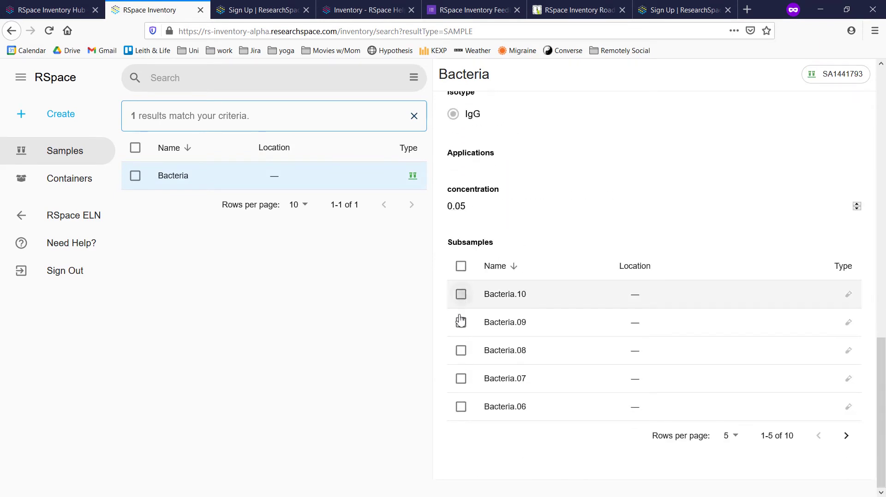
click(460, 322)
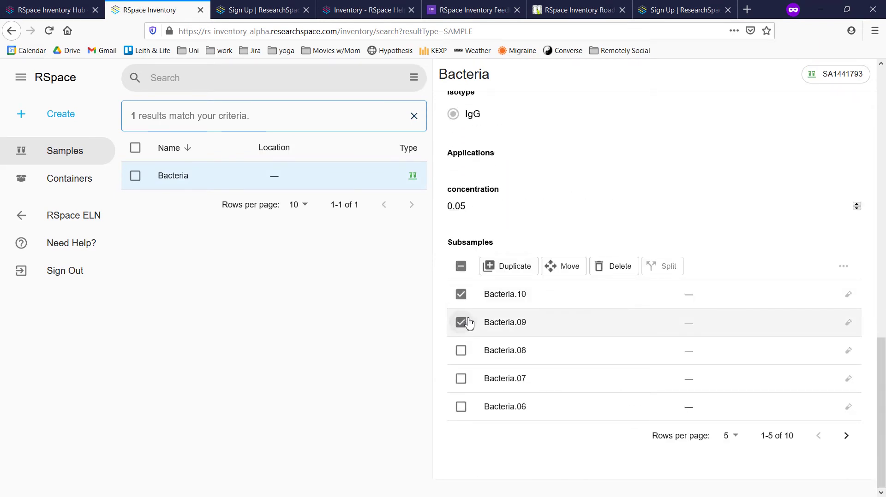
click(570, 269)
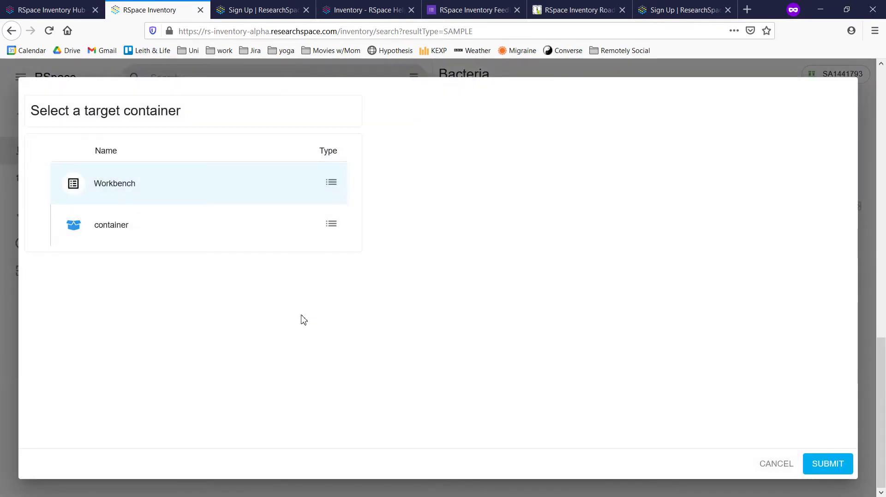
click(181, 232)
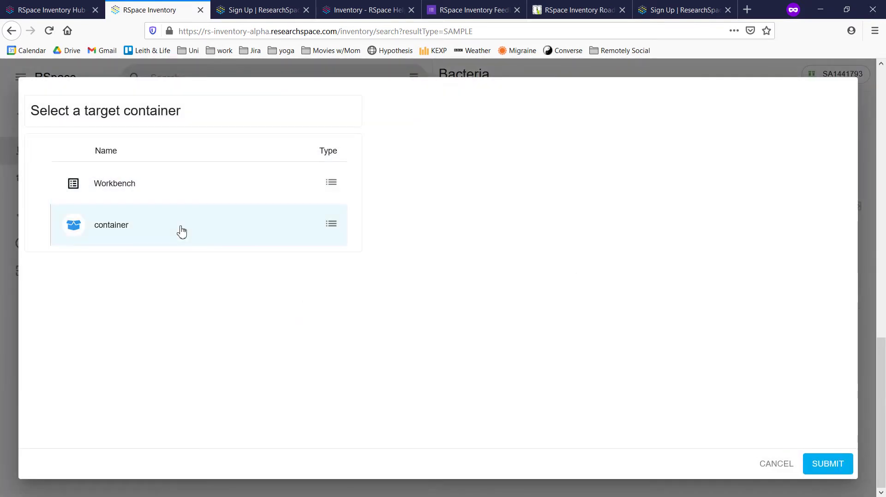
click(832, 468)
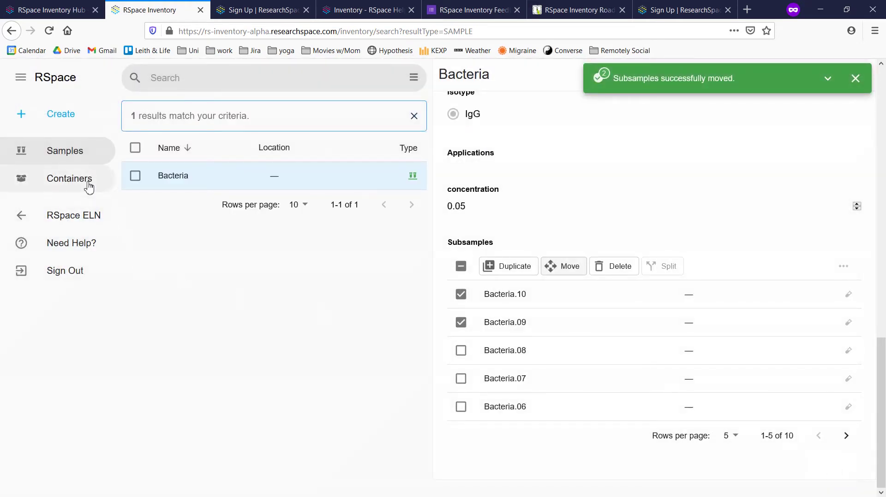
click(87, 183)
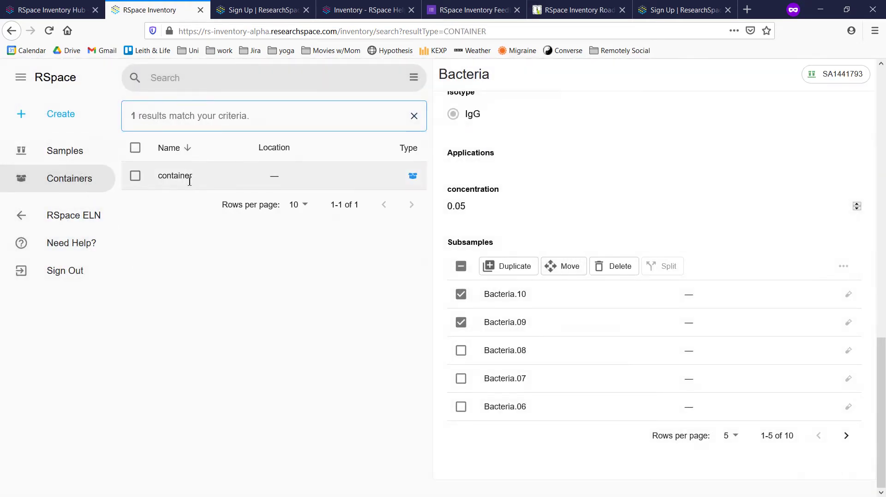
click(188, 179)
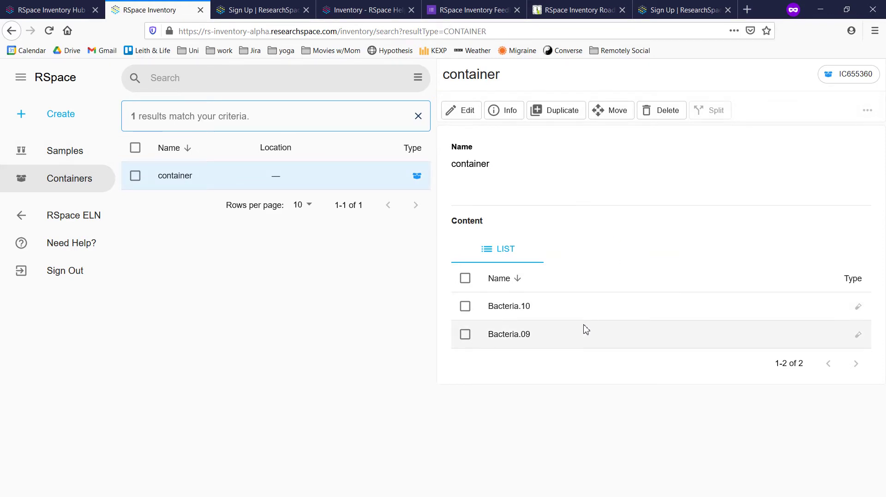
Create a grid container named 'grid container' with 5 columns and 4 rows, and check its empty list
click(71, 119)
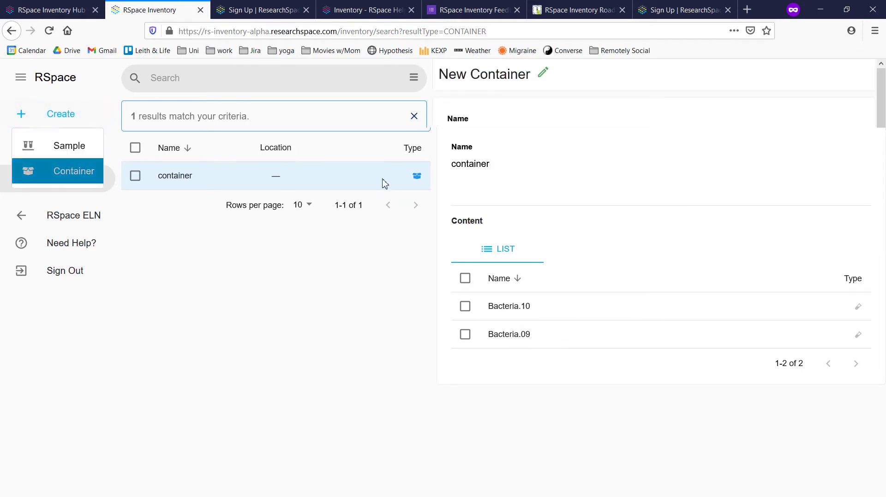
text(grid co)
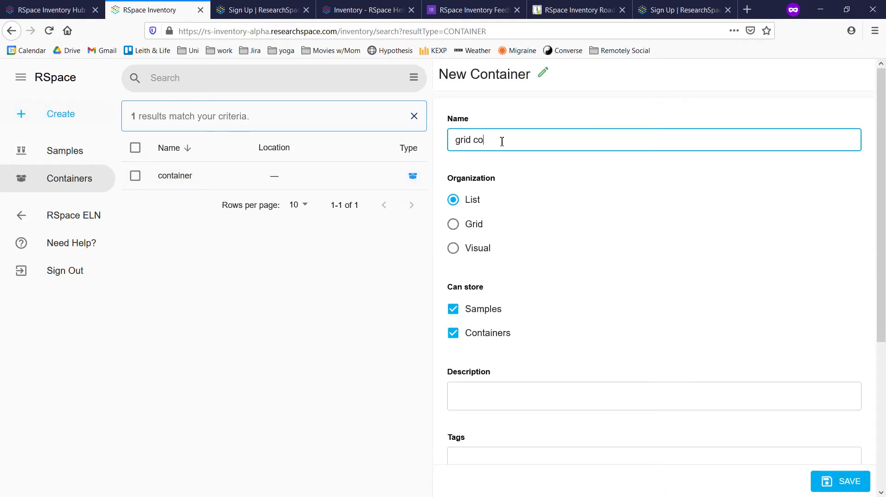
text(ntainer)
click(453, 224)
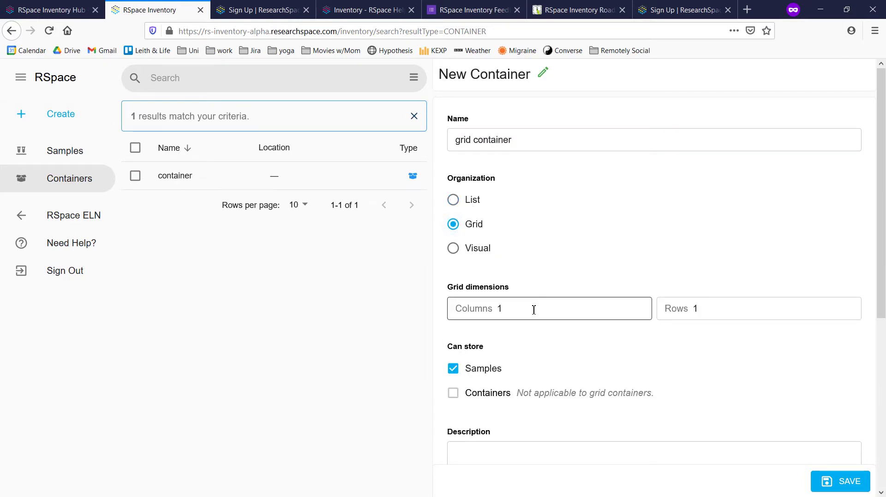
double_click(497, 308)
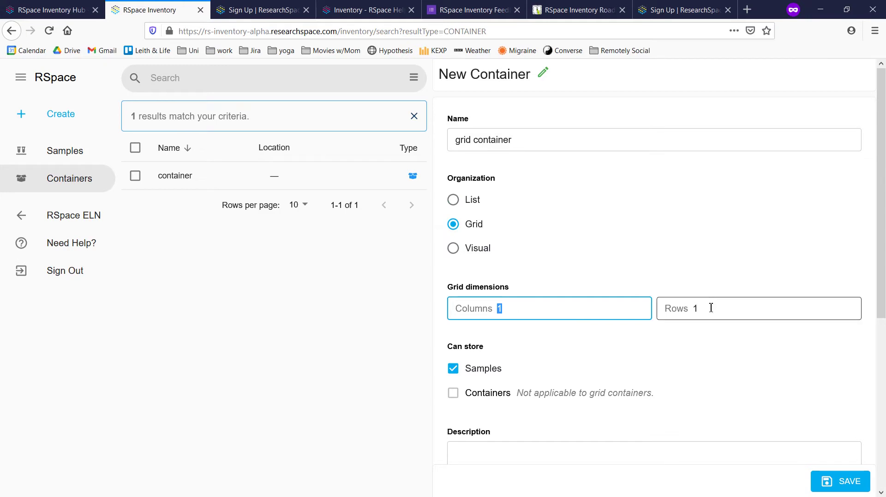
text(5)
double_click(693, 308)
scroll(706, 341, down, 6)
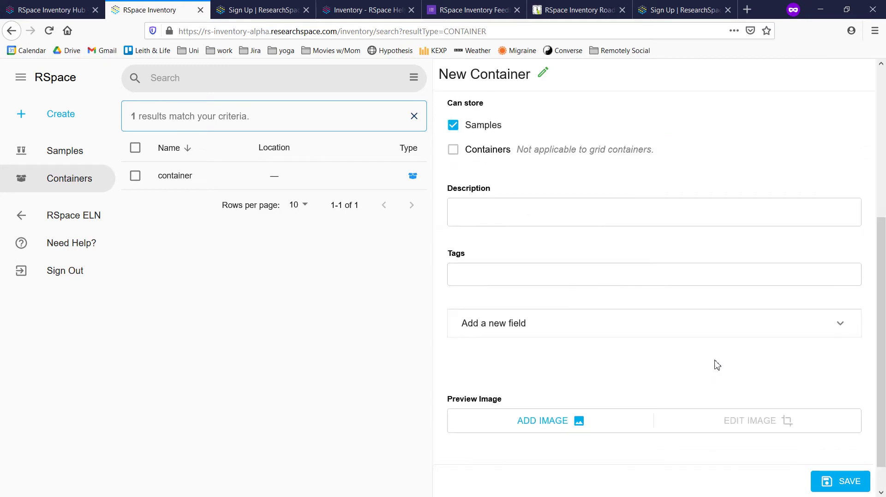
click(826, 478)
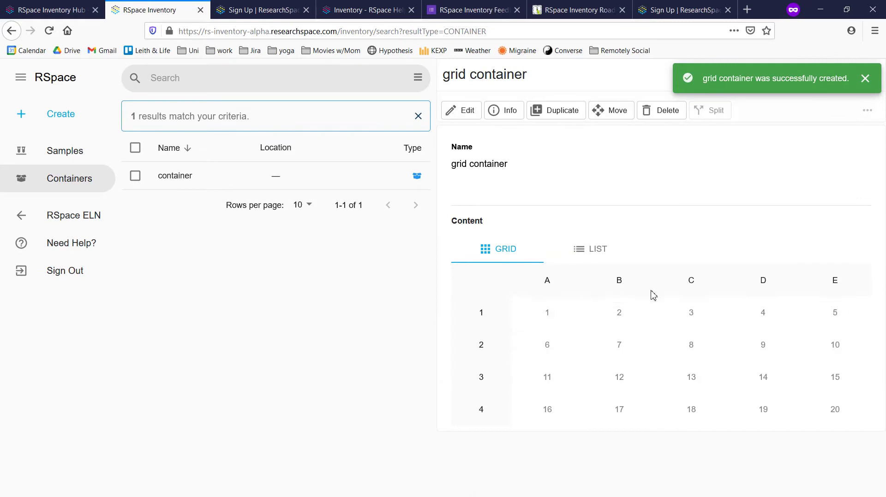
click(587, 256)
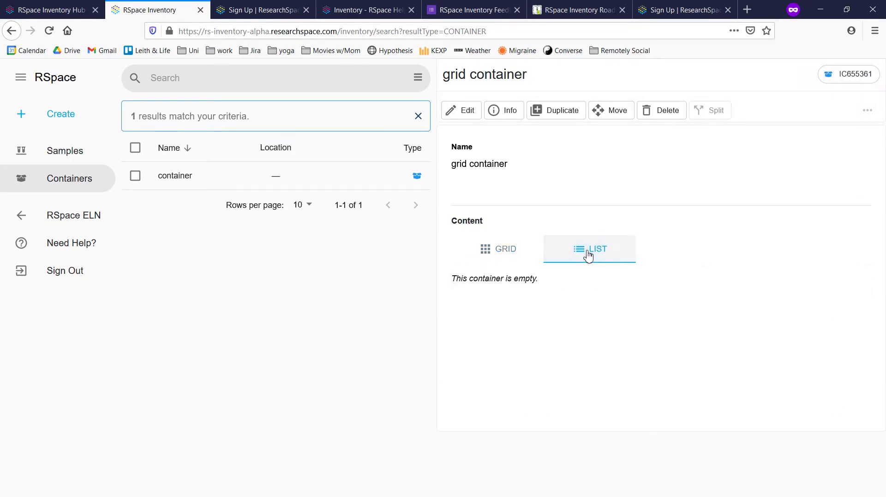
click(74, 156)
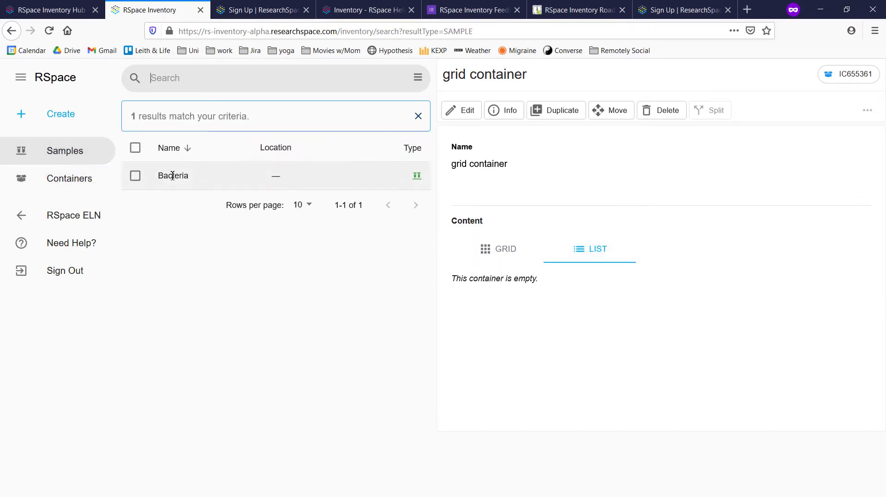
From Bacteria's details, open the container holding Bacteria.09, view Bacteria.09, then return to Bacteria
click(172, 176)
scroll(601, 283, down, 12)
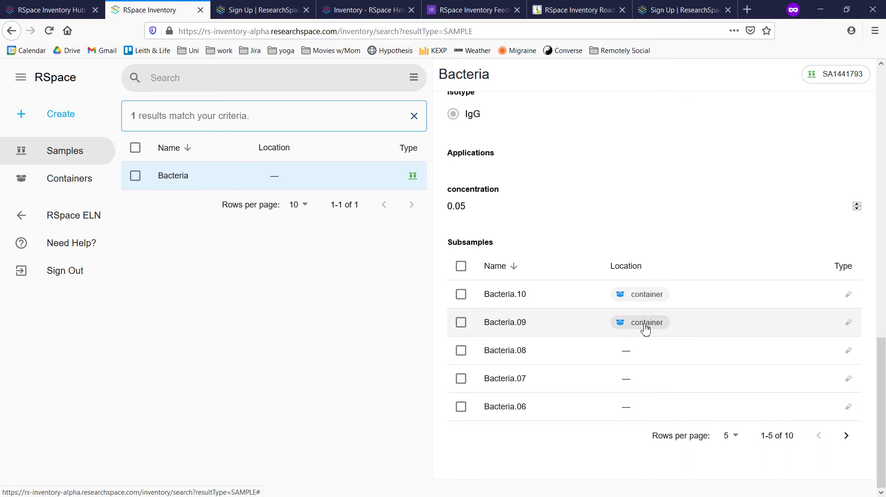
click(636, 325)
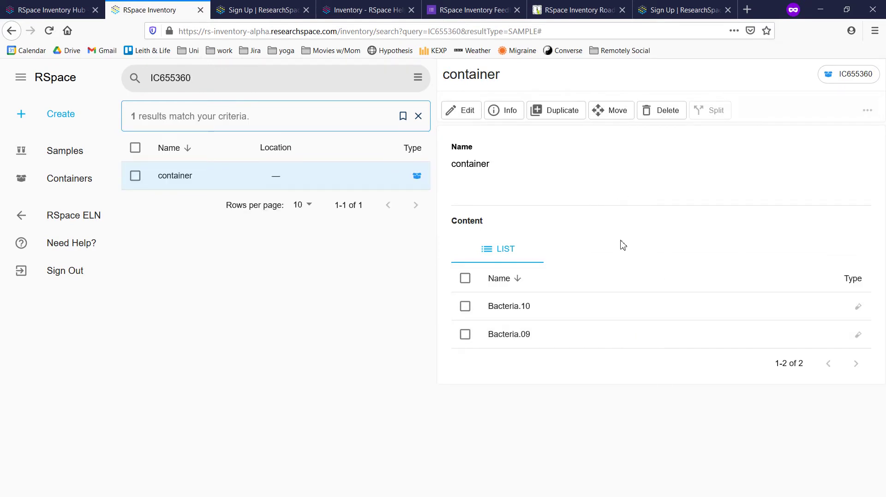
click(595, 338)
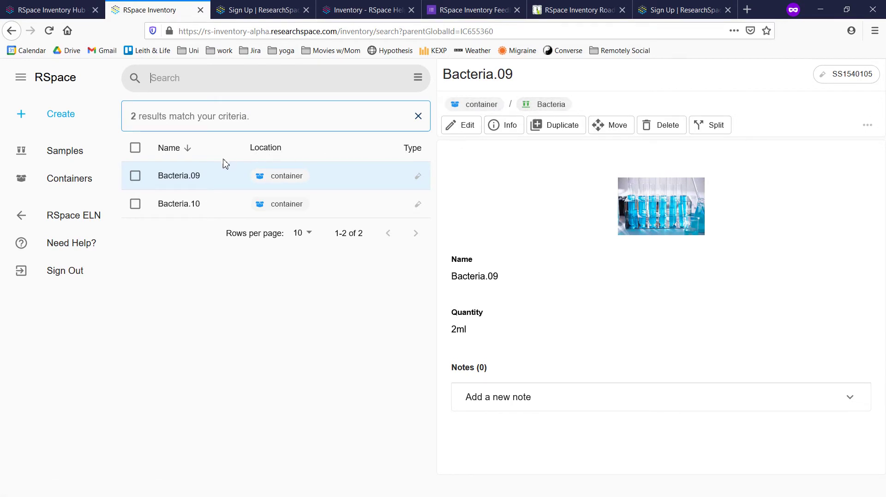
click(534, 110)
scroll(567, 271, down, 10)
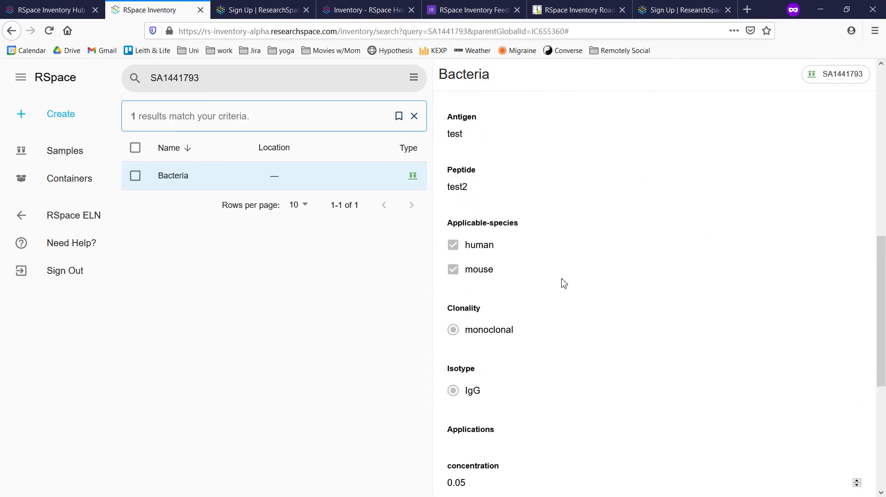
Move Bacteria.08 and Bacteria.07 into grid container positions A1 and C1
click(463, 351)
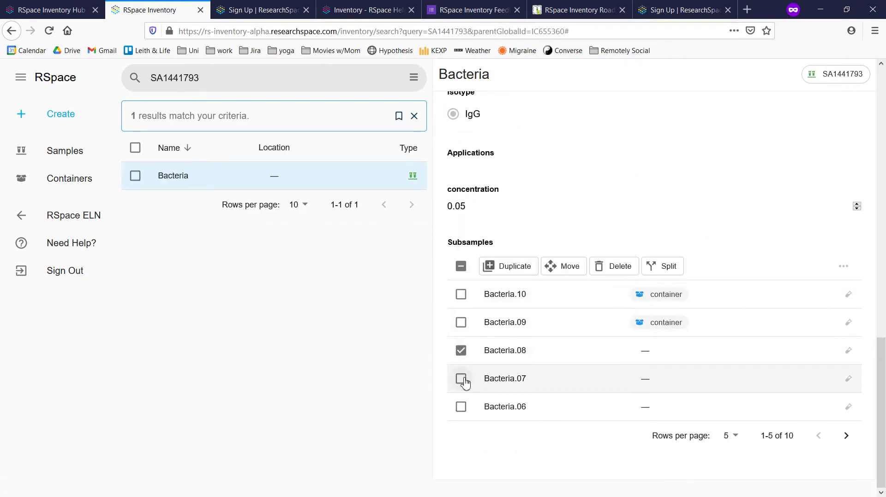
click(461, 378)
click(562, 268)
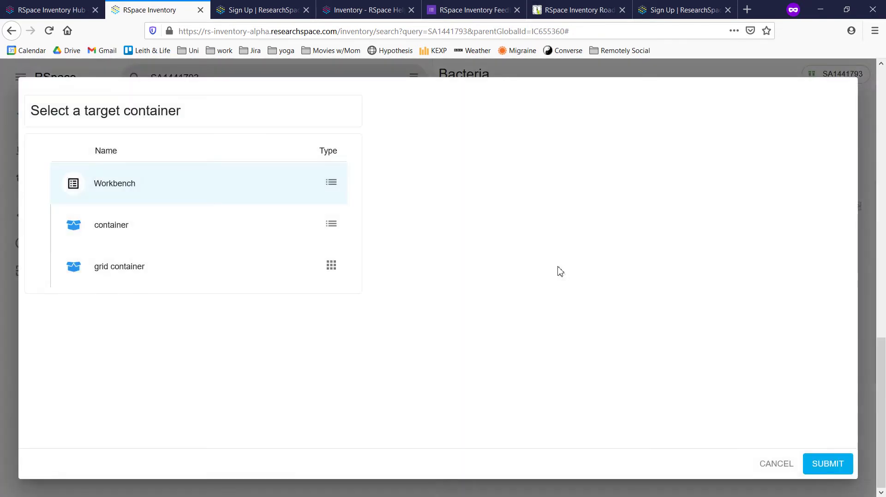
click(249, 268)
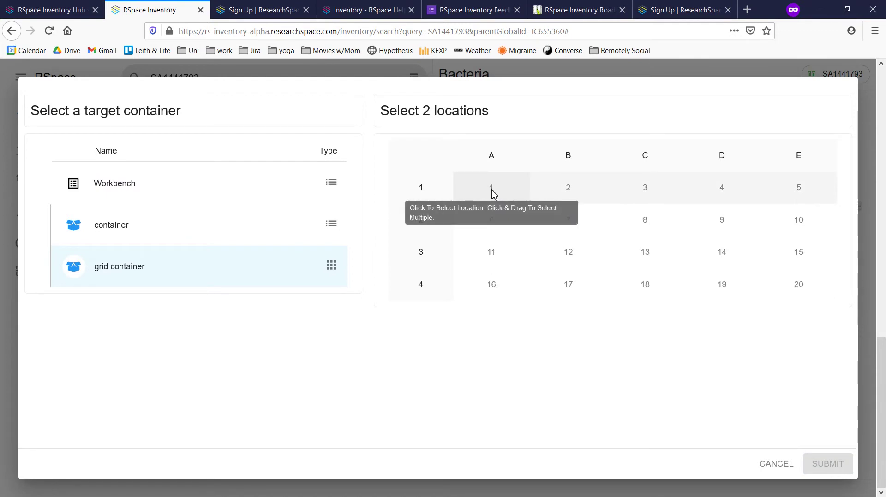
mouse_move(486, 194)
mouse_down()
mouse_move(567, 192)
mouse_move(494, 189)
mouse_move(498, 198)
mouse_up()
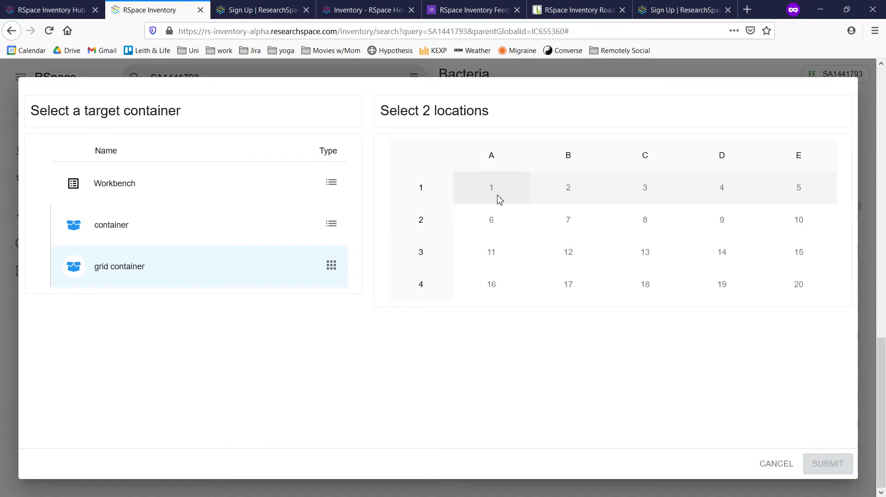
click(489, 190)
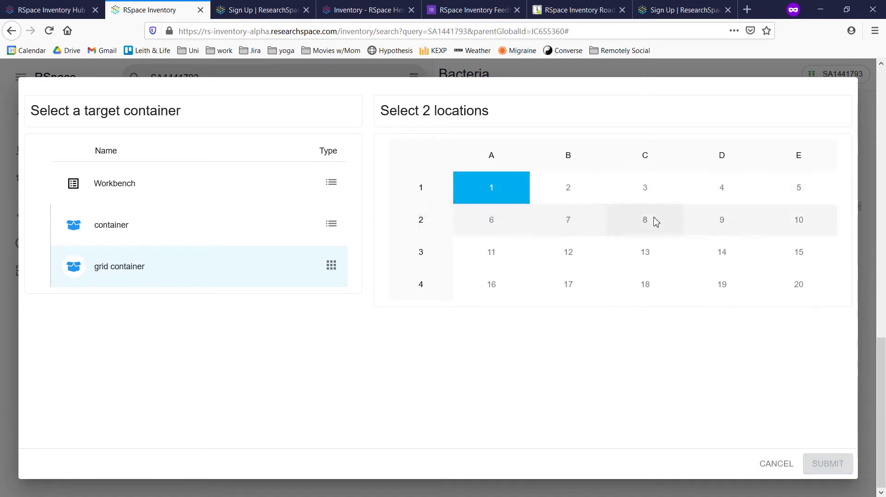
click(660, 188)
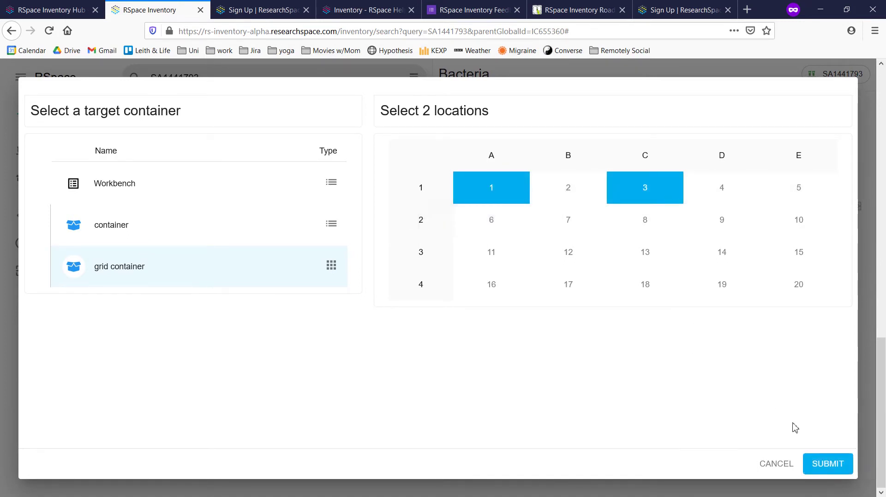
click(826, 465)
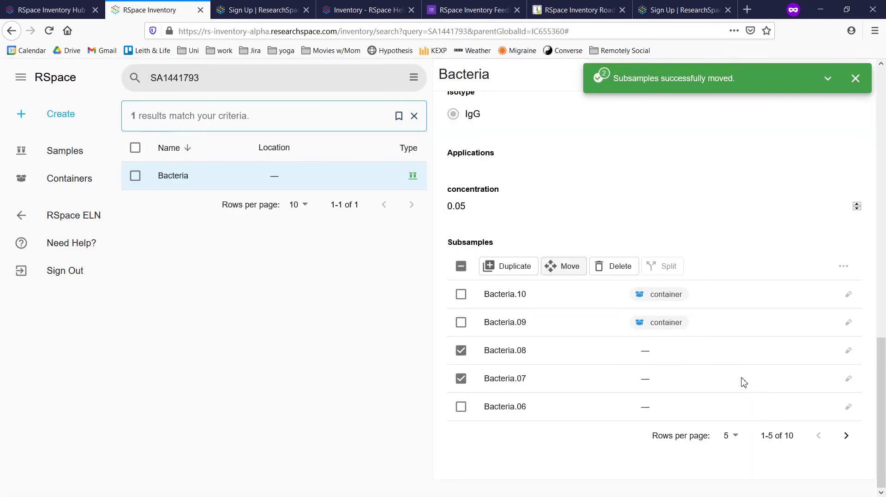
click(95, 181)
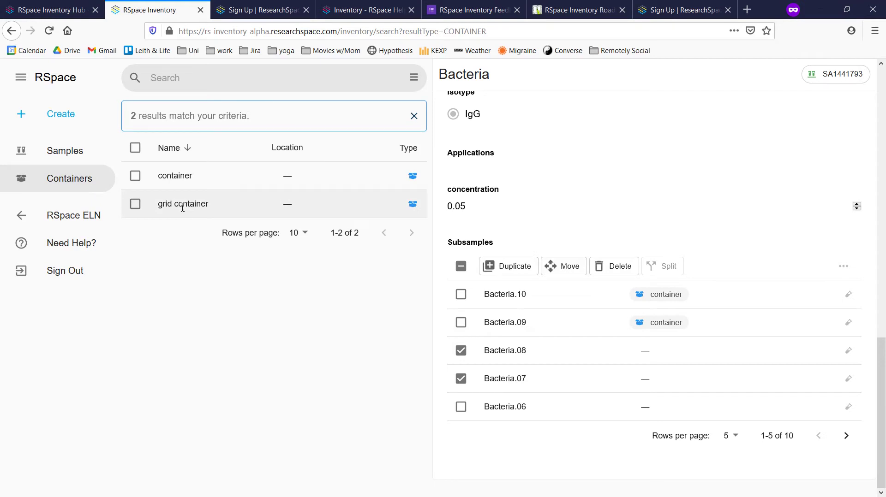
Open grid container and inspect the subsample stored at position C1
click(183, 207)
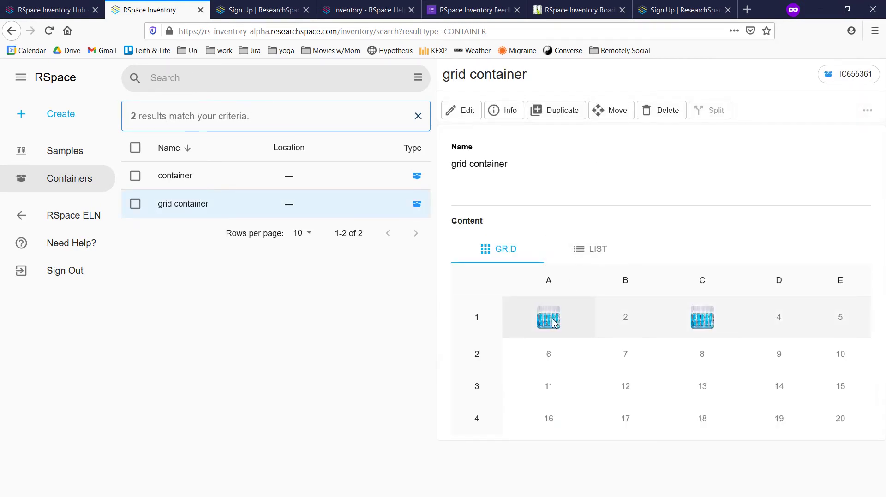
click(704, 318)
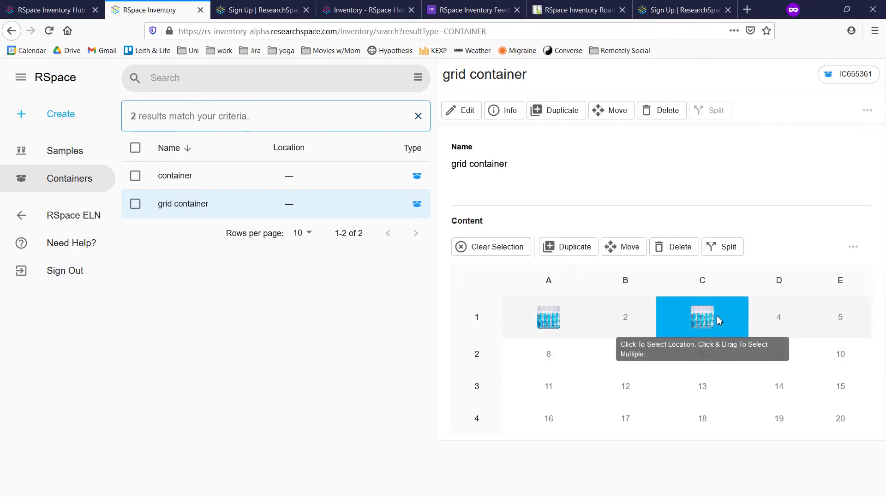
click(491, 247)
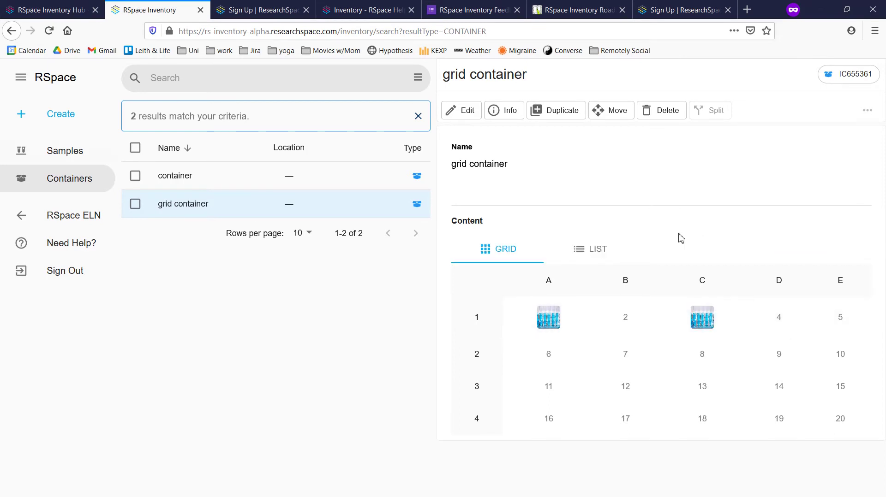
click(80, 115)
Start a new Visual container using the plastic drawer-unit picture as its organization image
click(73, 175)
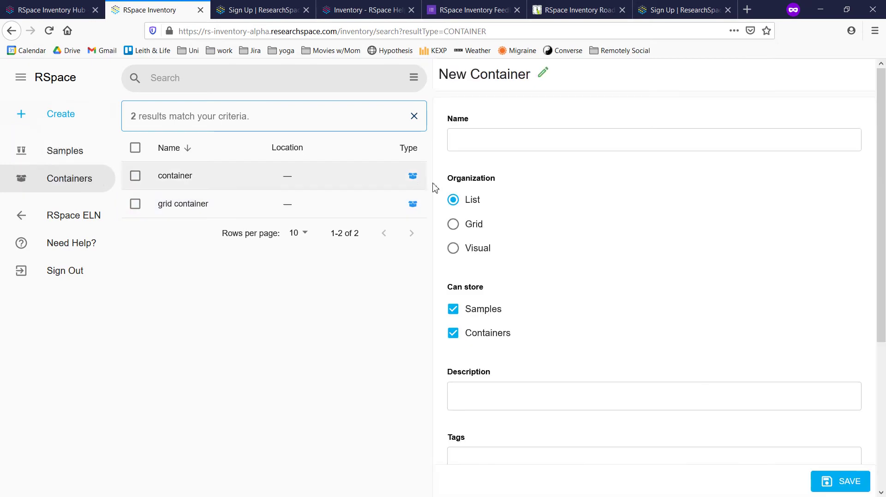
click(482, 139)
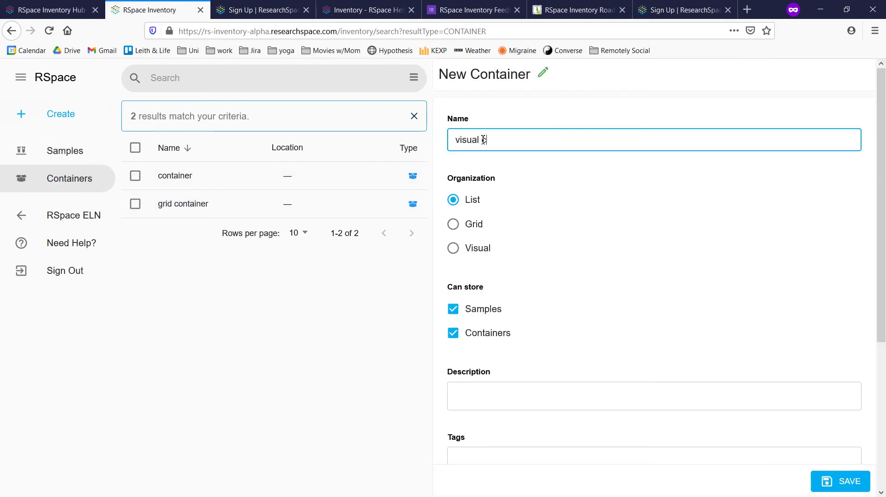
click(453, 249)
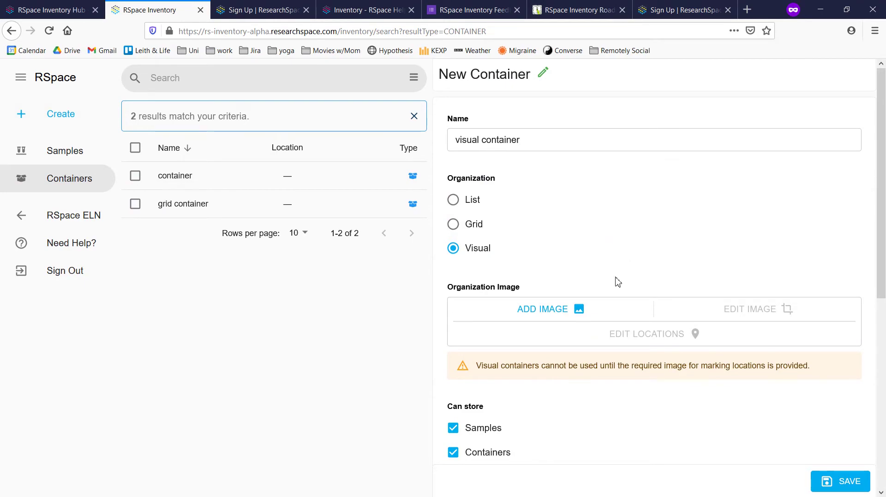
click(594, 316)
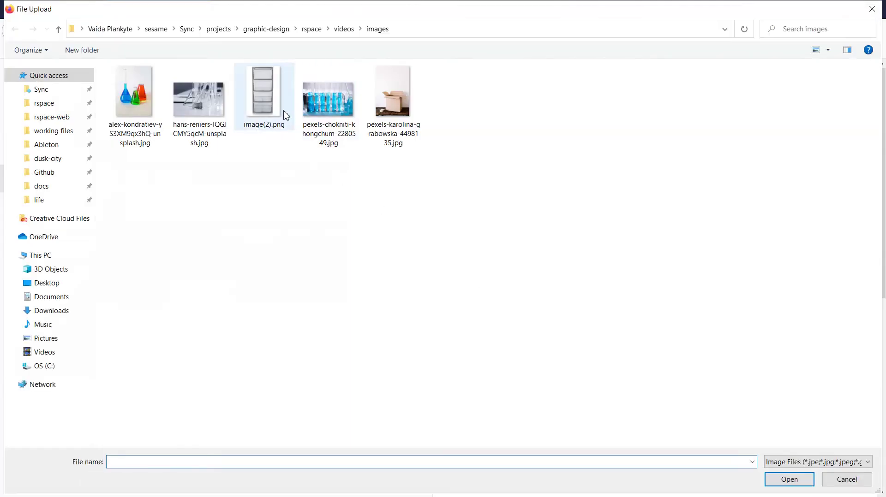
double_click(265, 93)
scroll(787, 301, down, 10)
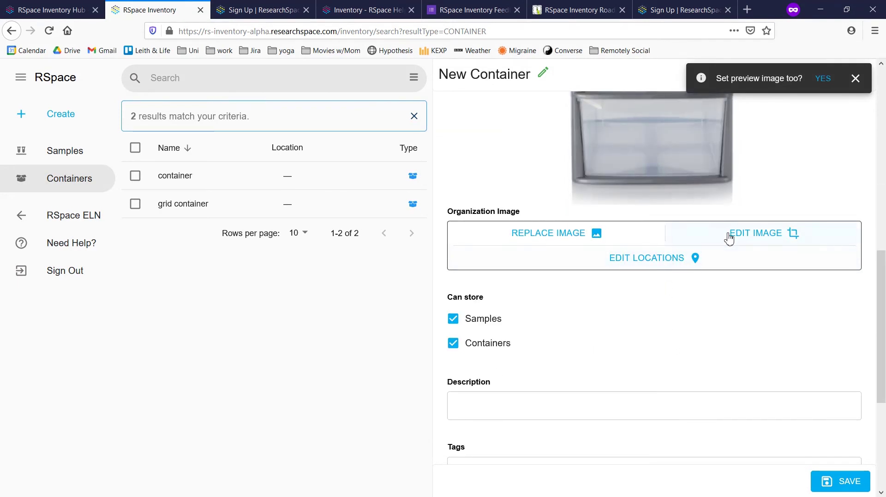
Crop the drawer-unit image to a square framing its top two drawers
click(729, 236)
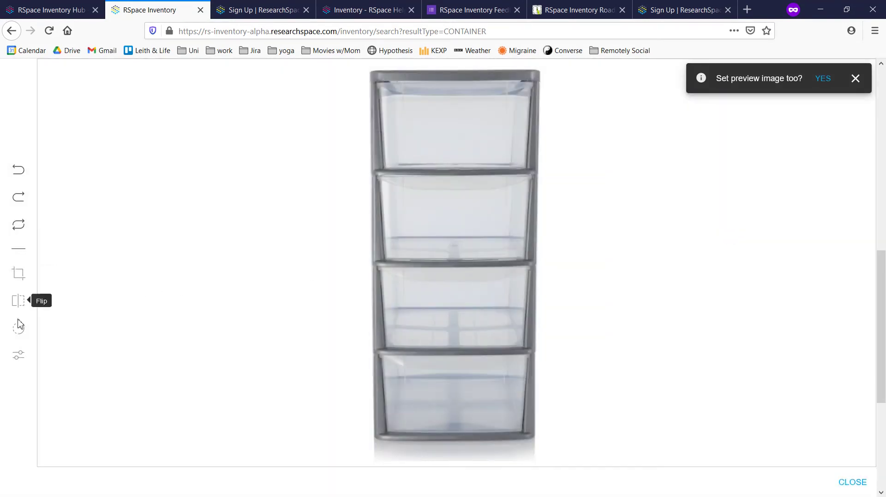
click(18, 273)
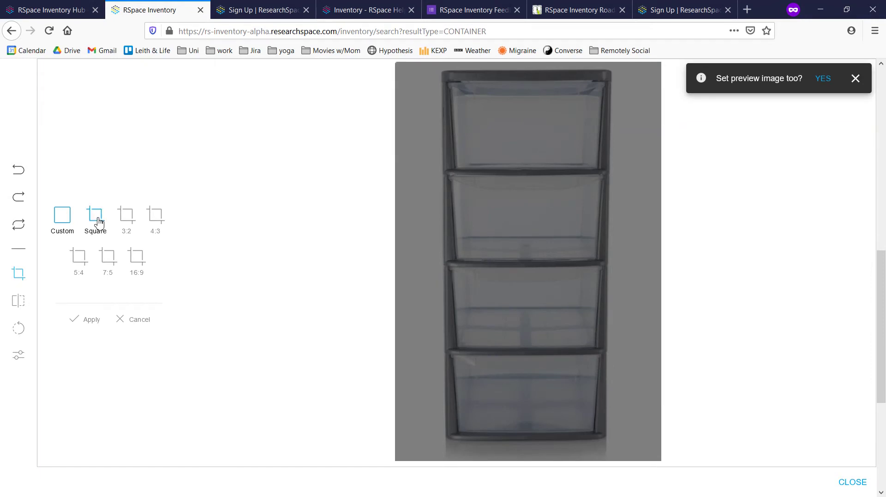
click(98, 222)
drag(544, 252, 541, 196)
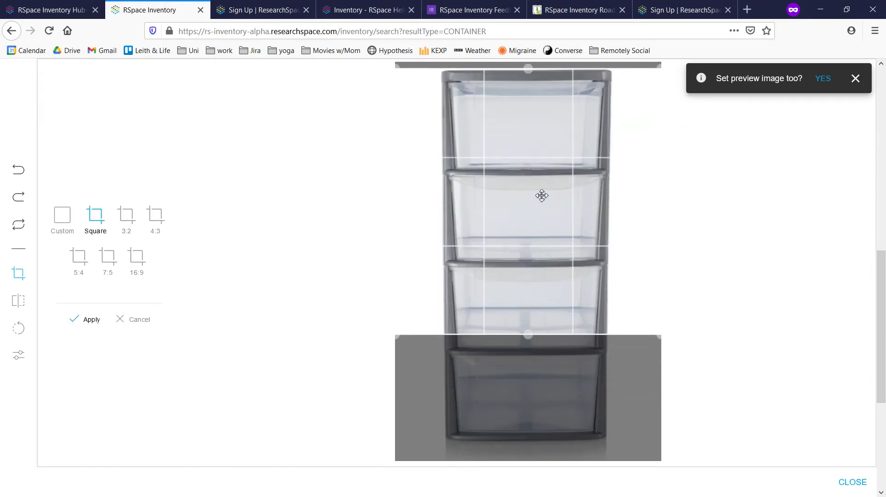
drag(528, 334, 526, 279)
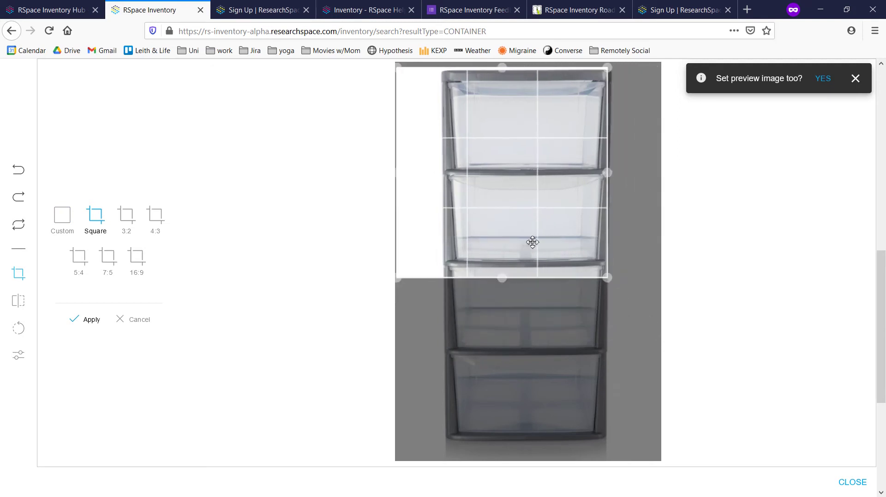
drag(533, 242, 554, 241)
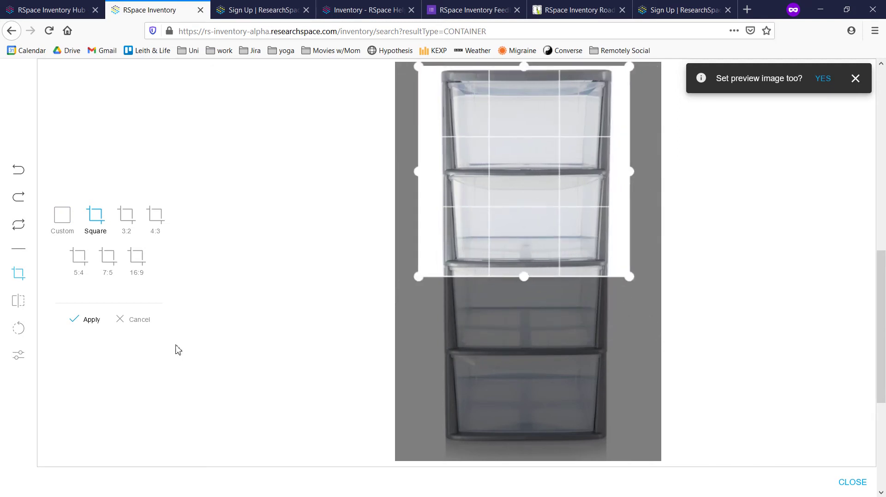
click(90, 320)
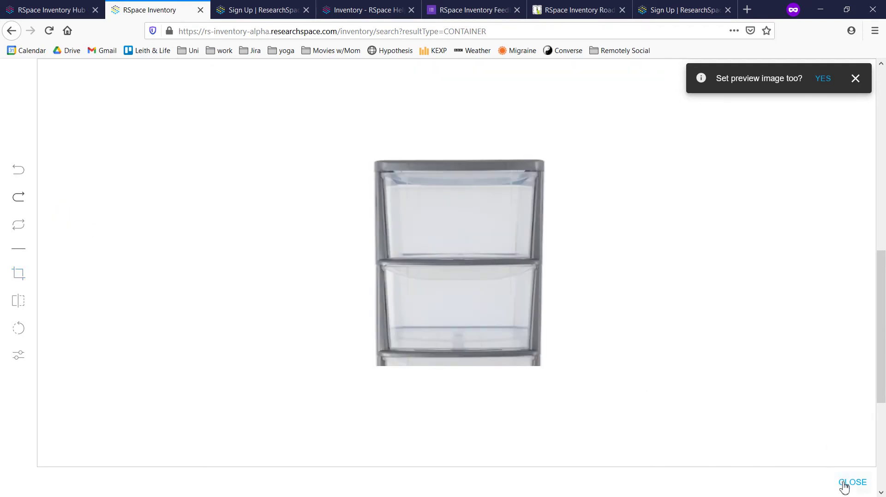
click(848, 482)
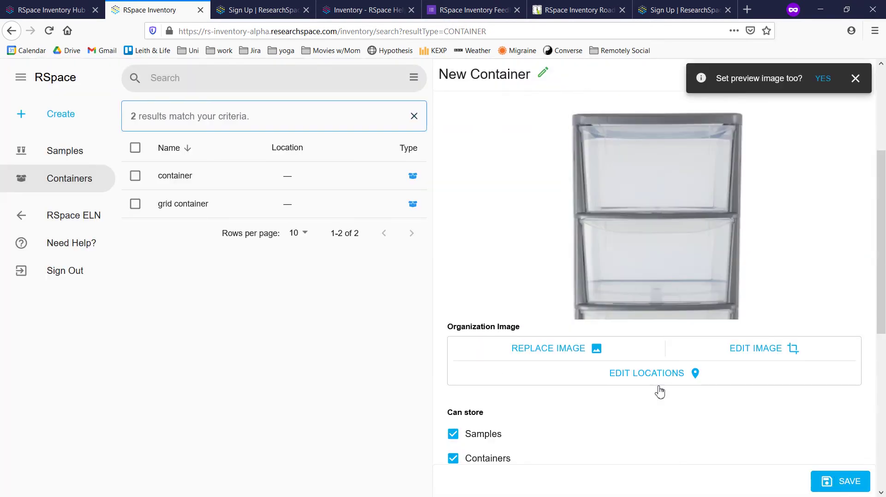
Mark four storage locations on the image, two in the top drawer and two in the middle drawer
click(660, 380)
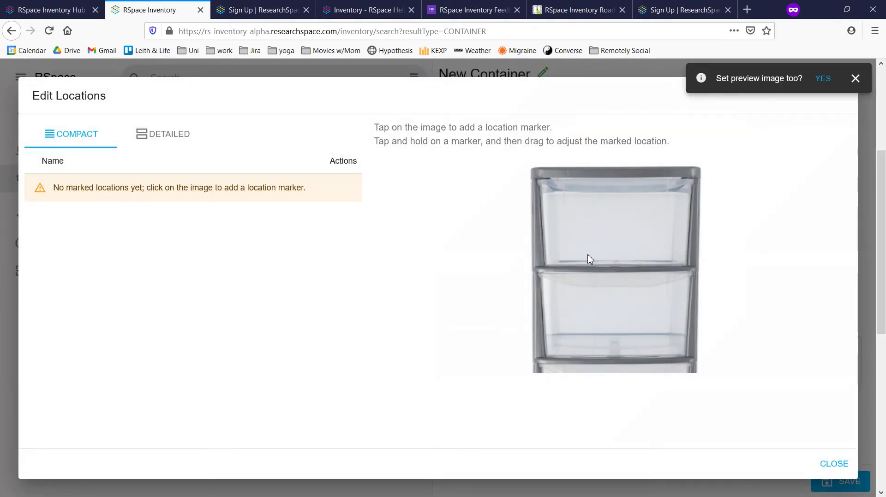
click(567, 224)
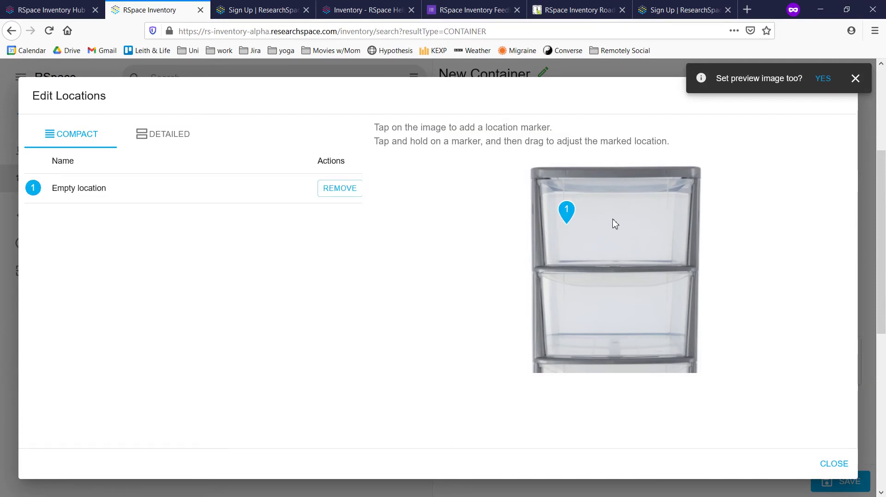
click(612, 219)
click(659, 215)
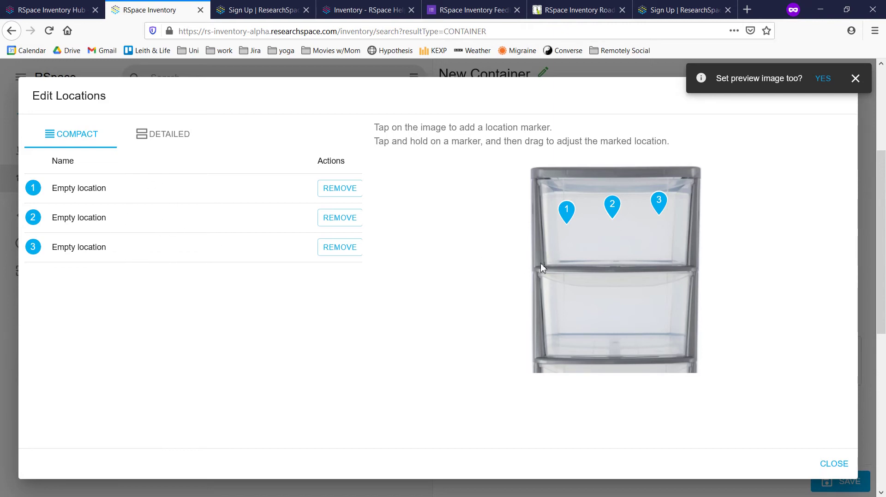
mouse_move(613, 213)
mouse_down()
mouse_move(615, 251)
mouse_move(591, 303)
mouse_move(576, 313)
mouse_up()
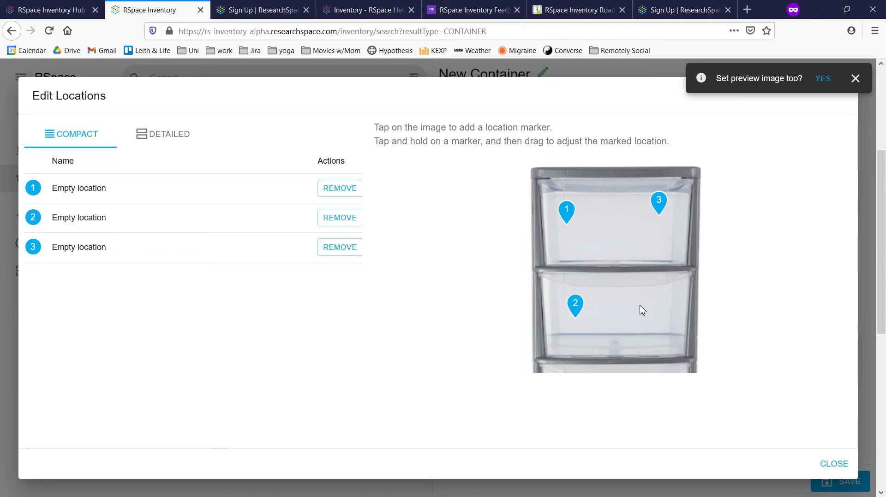
click(617, 308)
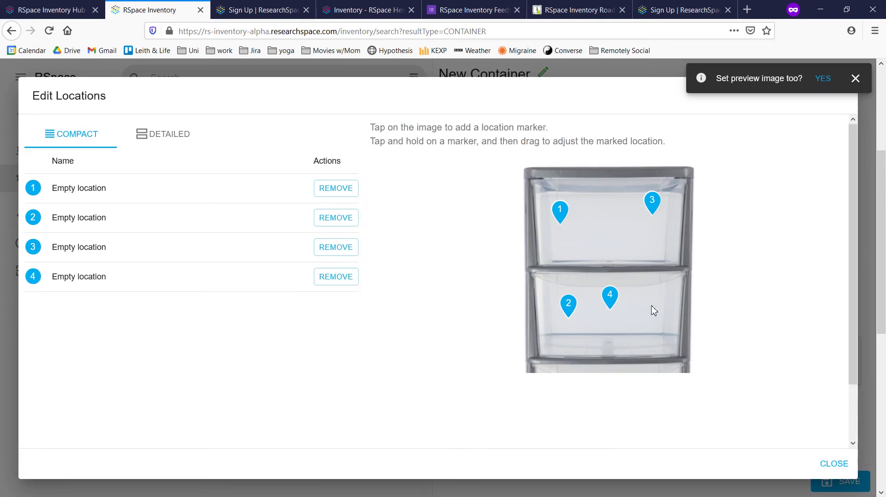
click(653, 311)
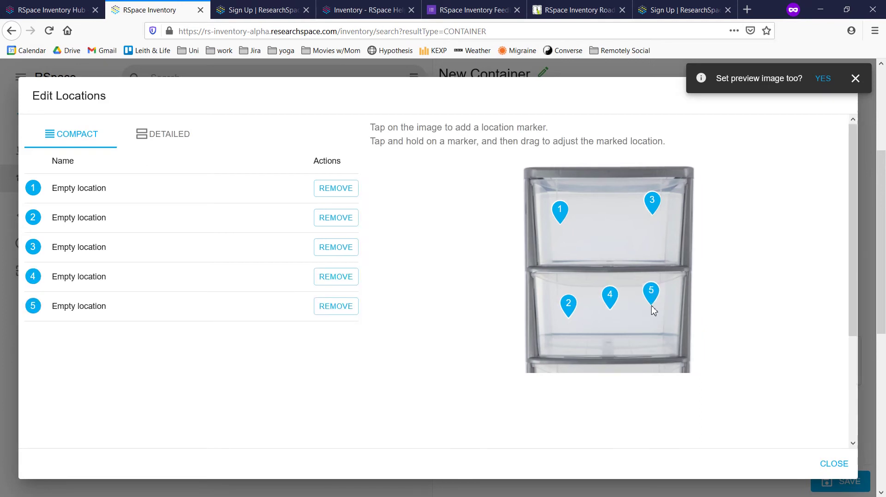
click(328, 279)
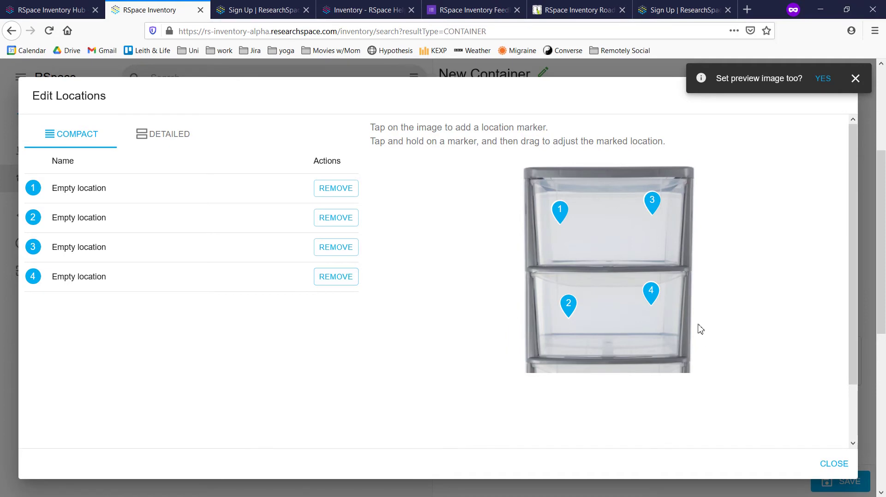
drag(652, 296, 655, 309)
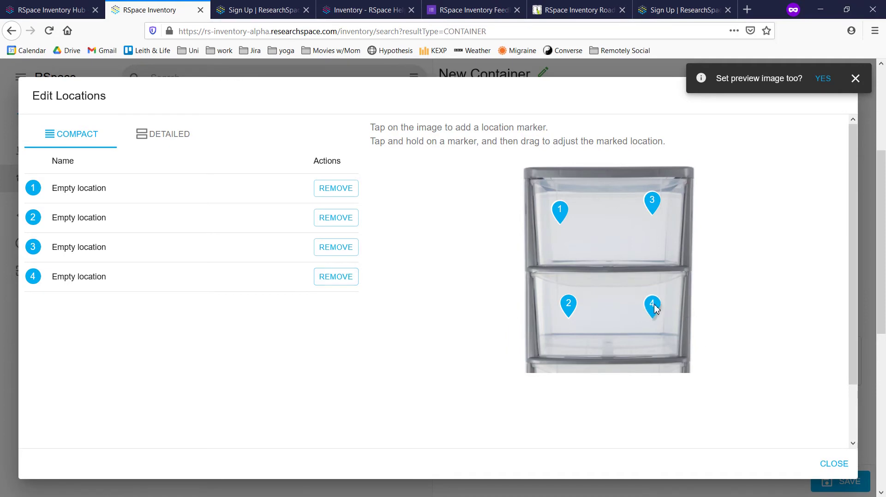
Finish editing locations and save the new visual container
click(831, 463)
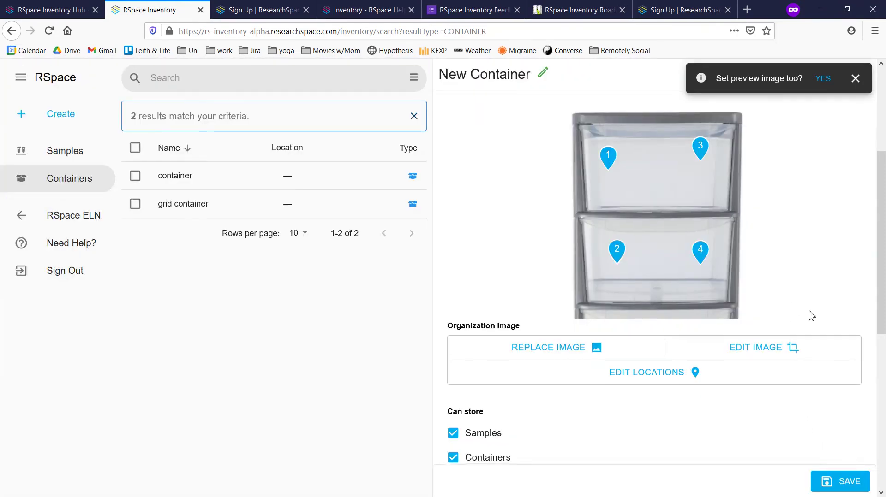
scroll(809, 323, down, 6)
click(837, 482)
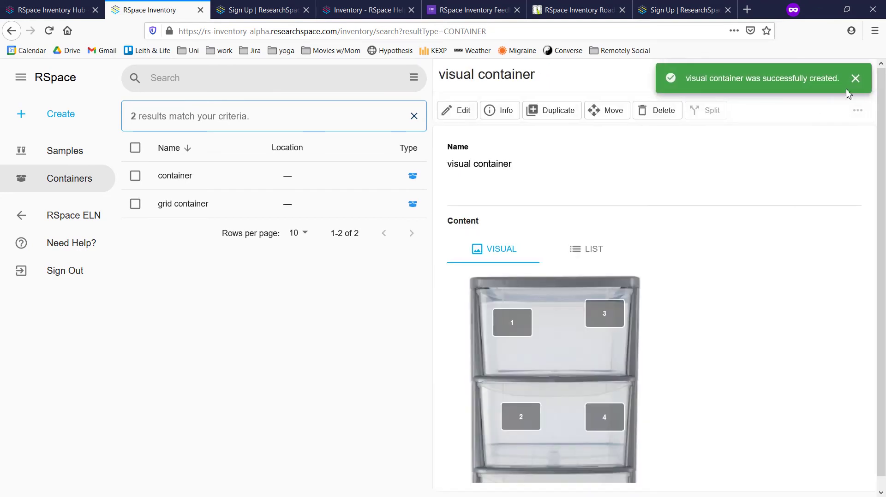
Dismiss the success notice and check in list view that visual container holds nothing
click(861, 79)
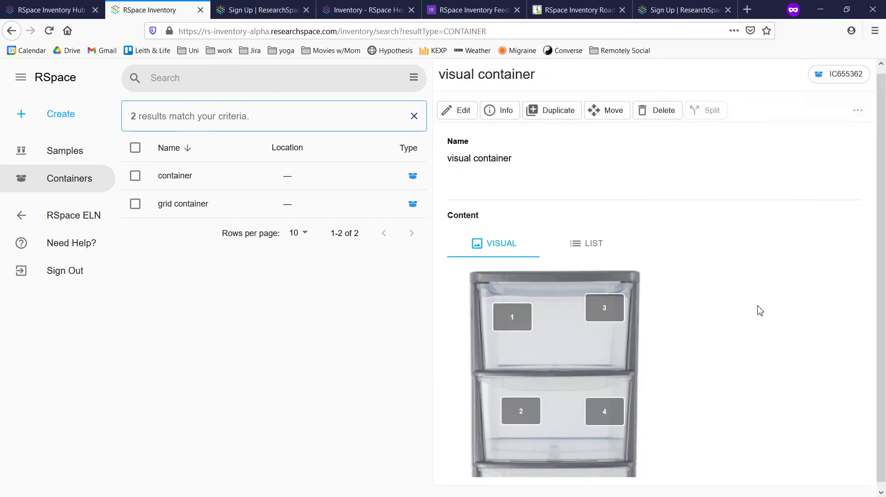
scroll(783, 288, down, 1)
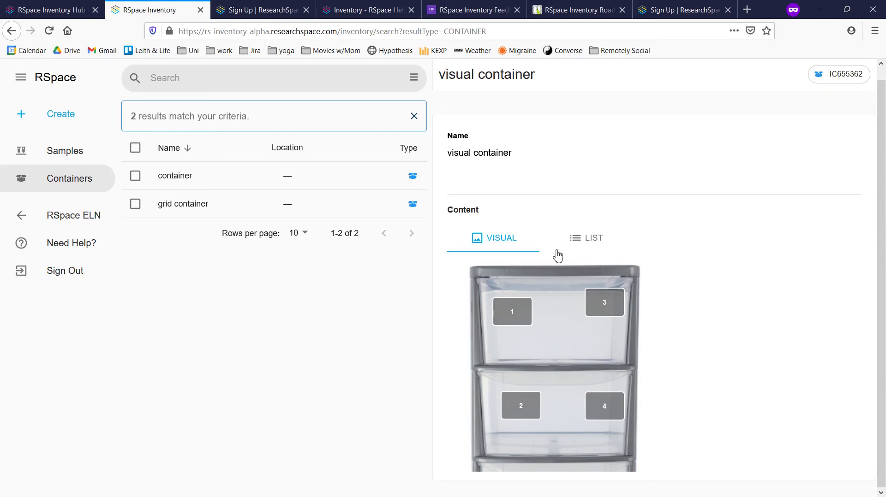
click(572, 240)
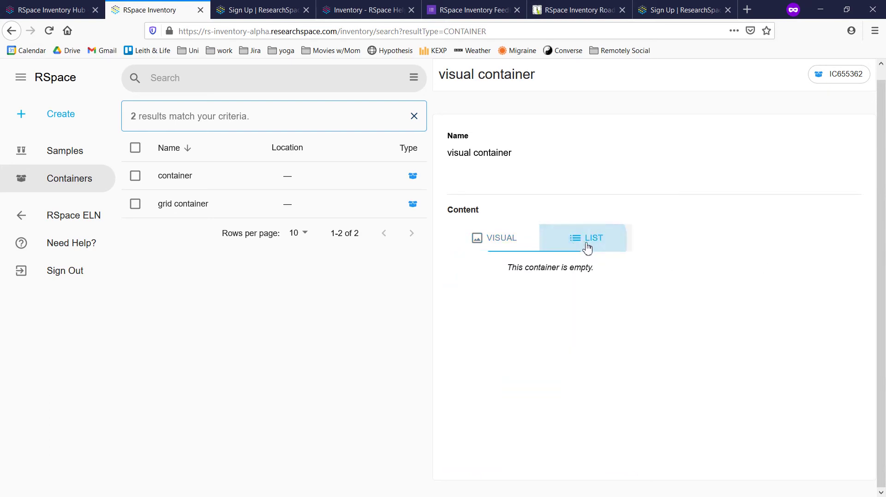
click(517, 242)
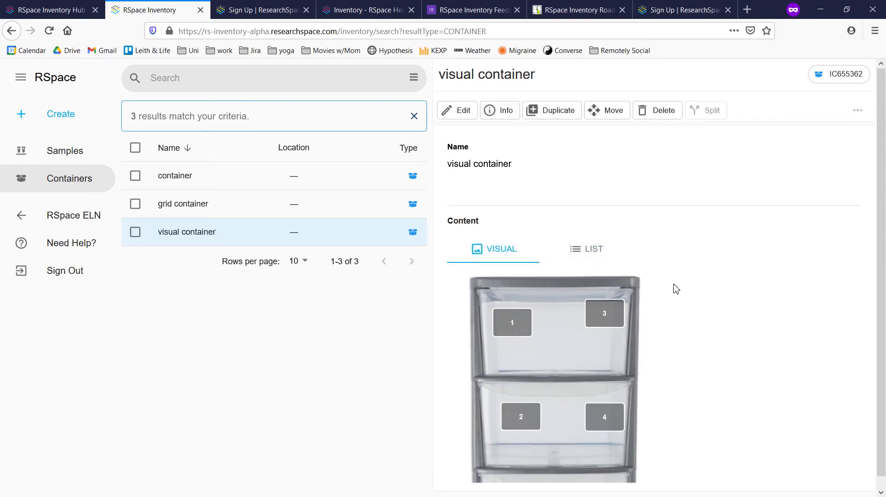
Open the Bacteria sample and select subsamples Bacteria.01, Bacteria.02 and Bacteria.03 on page 2
click(64, 154)
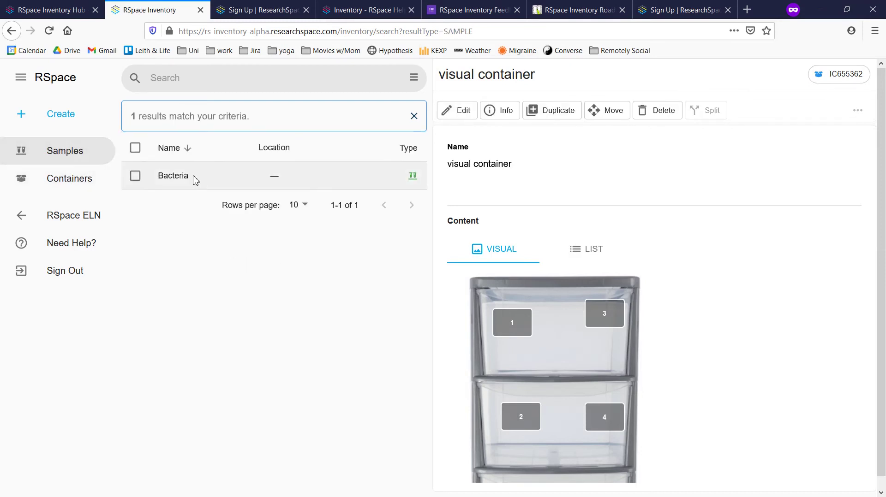
click(194, 178)
scroll(629, 312, down, 15)
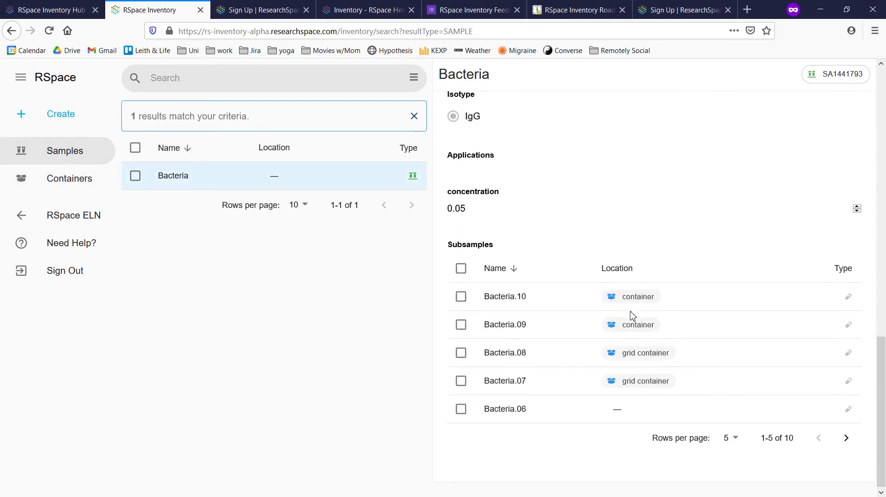
click(846, 435)
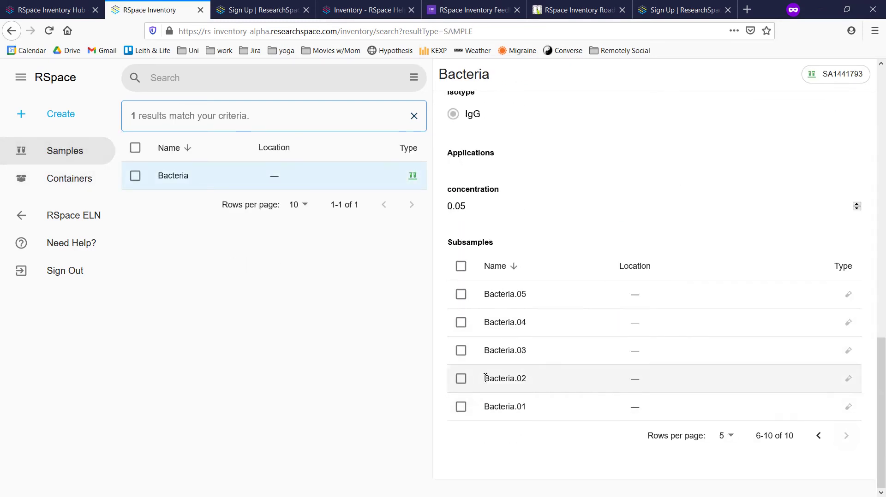
click(460, 407)
click(460, 379)
click(460, 350)
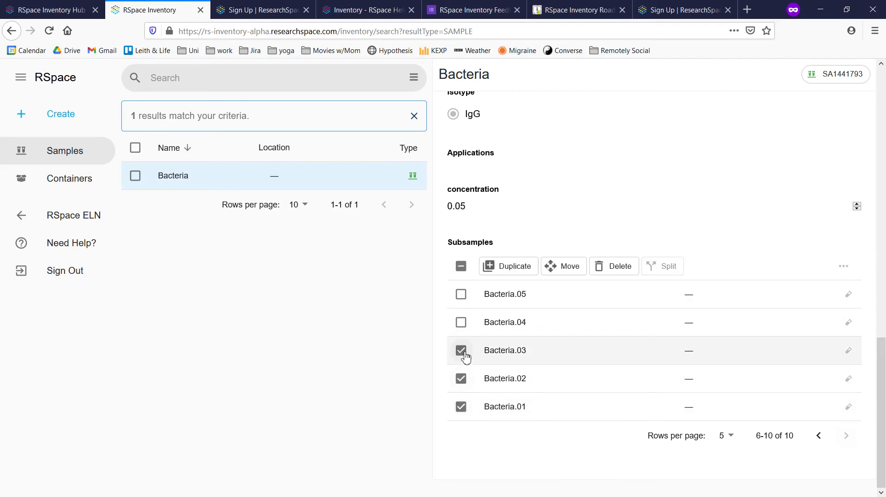
Move the three selected subsamples into visual container drawer locations 1, 3 and 4
click(563, 266)
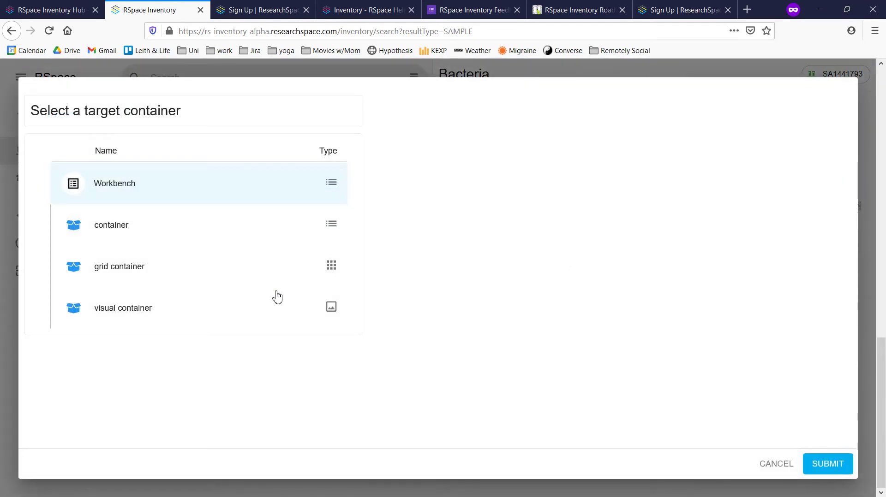
click(187, 307)
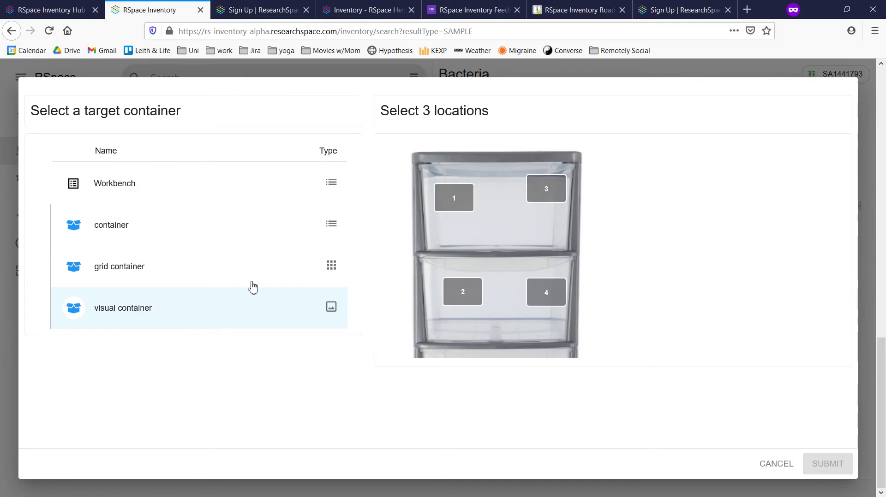
click(456, 200)
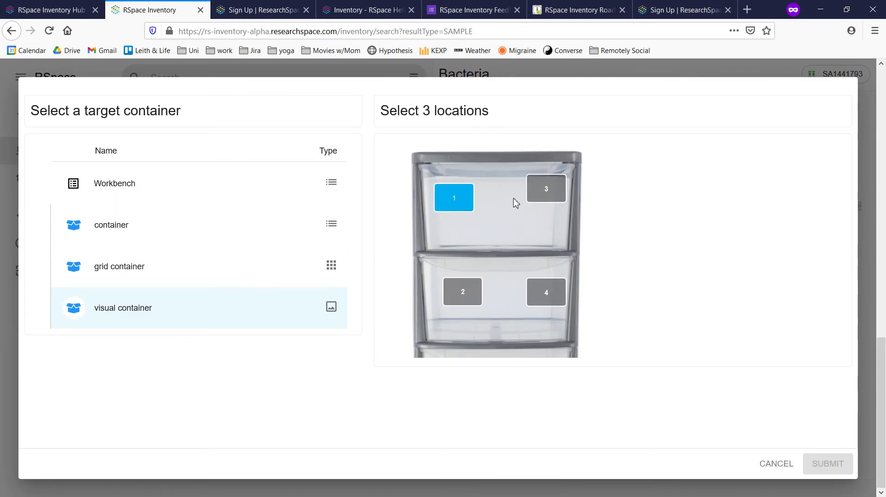
click(546, 190)
click(469, 294)
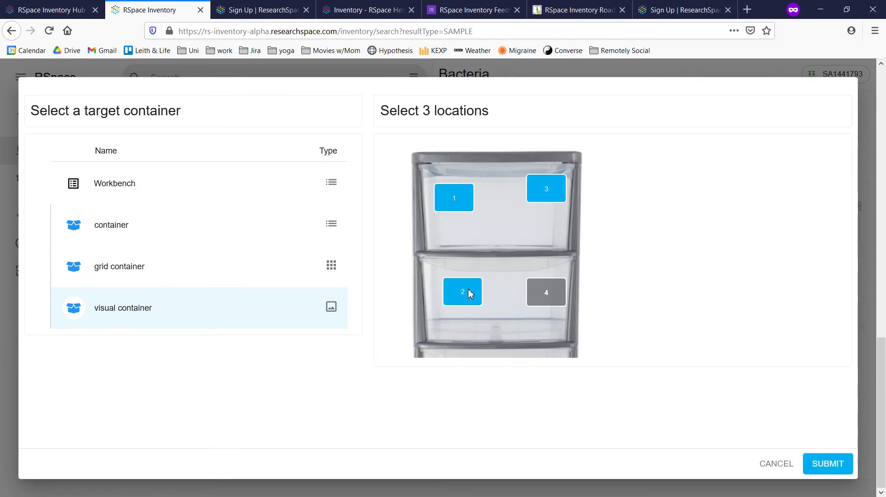
drag(406, 156, 466, 237)
click(451, 196)
click(537, 195)
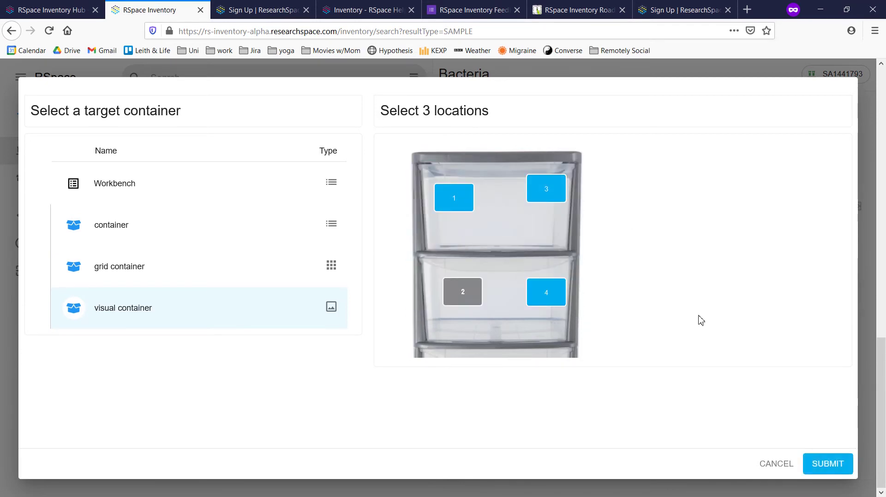
click(816, 463)
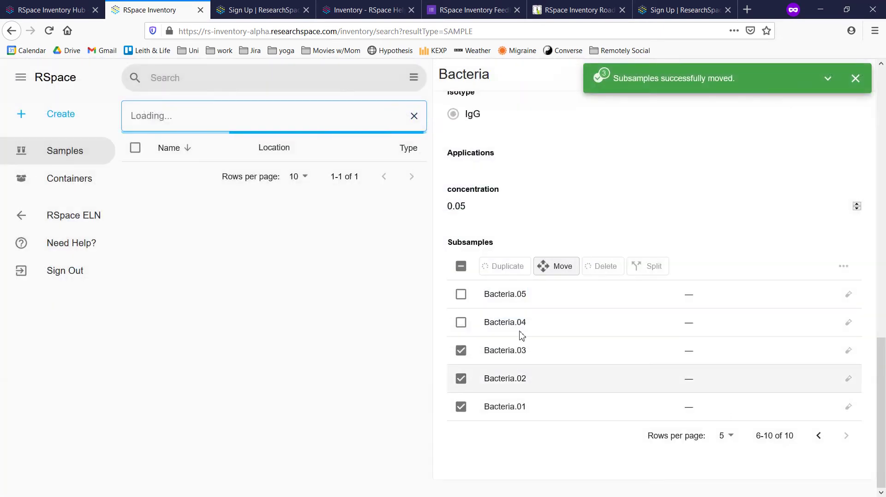
click(67, 180)
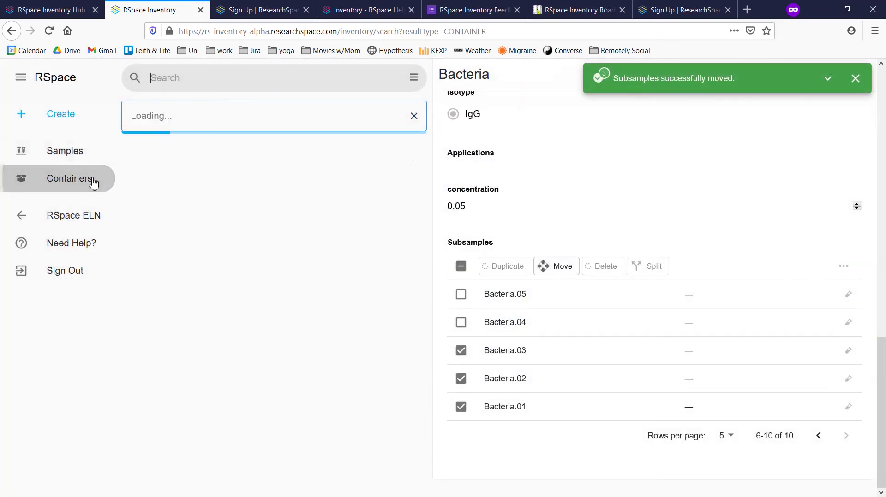
Open visual container to inspect its three occupied drawer locations, then tick it for moving
click(193, 232)
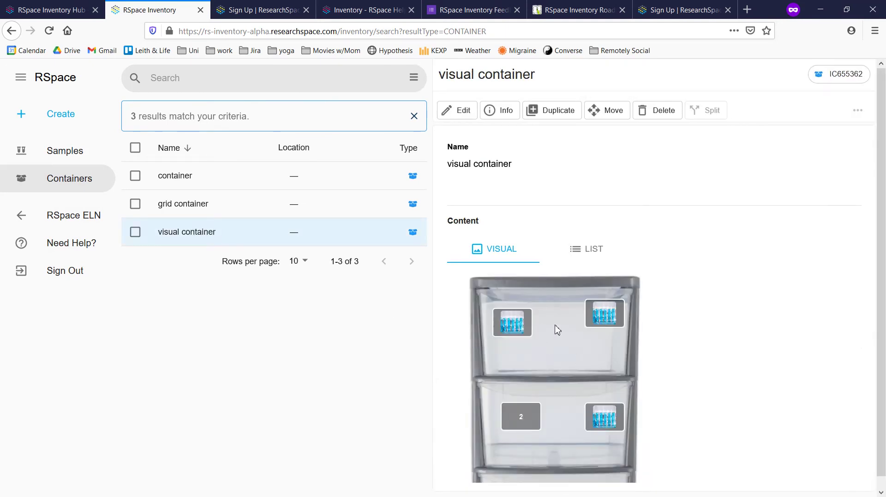
click(515, 330)
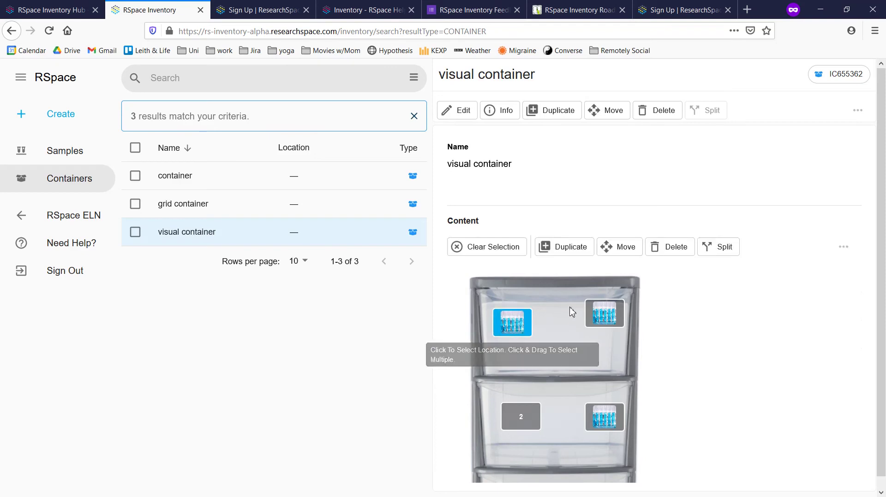
click(604, 314)
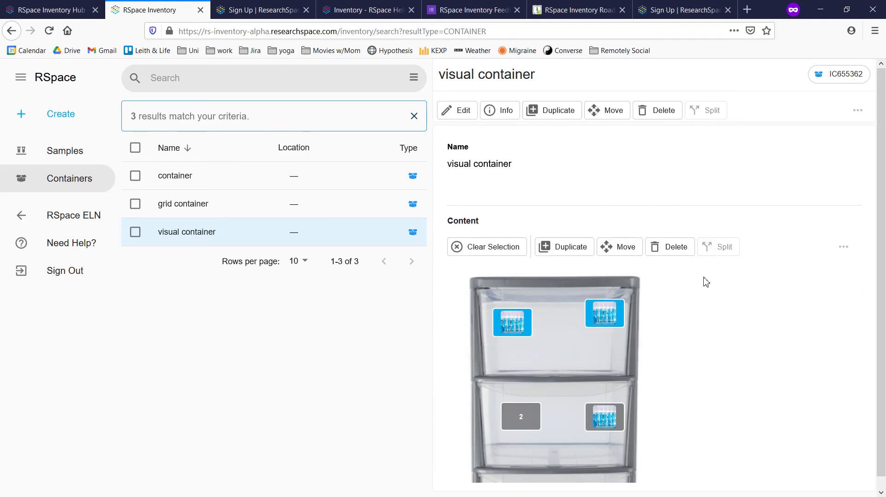
drag(643, 351, 504, 300)
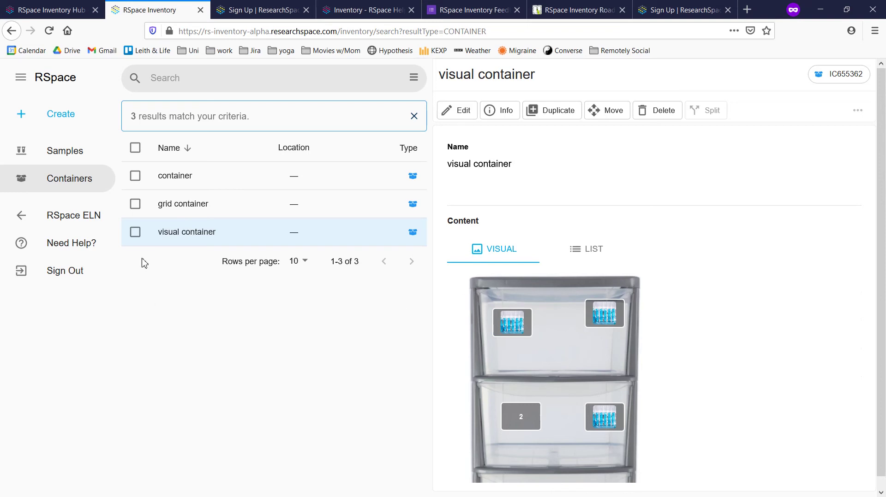
click(135, 233)
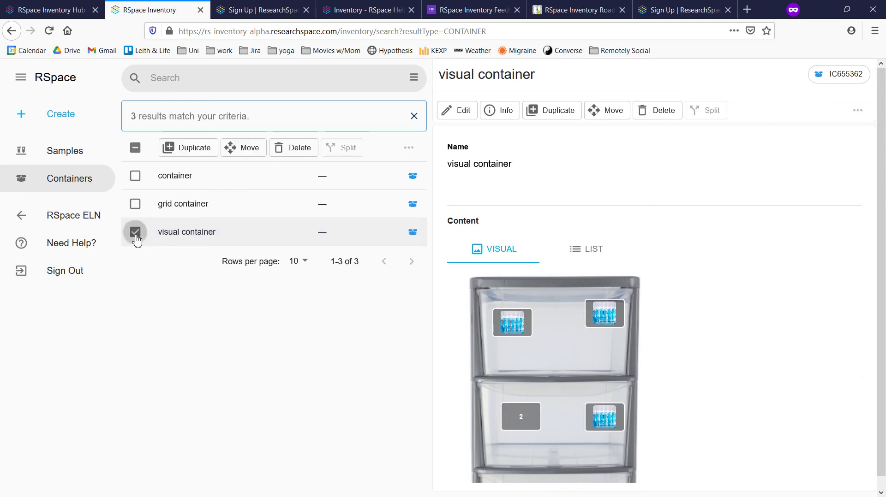
Move visual container into the list container named 'container'
click(236, 149)
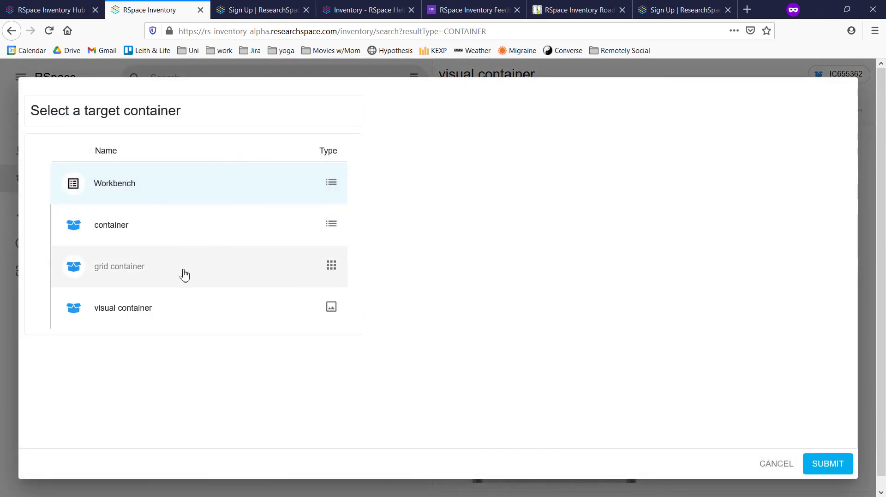
click(171, 231)
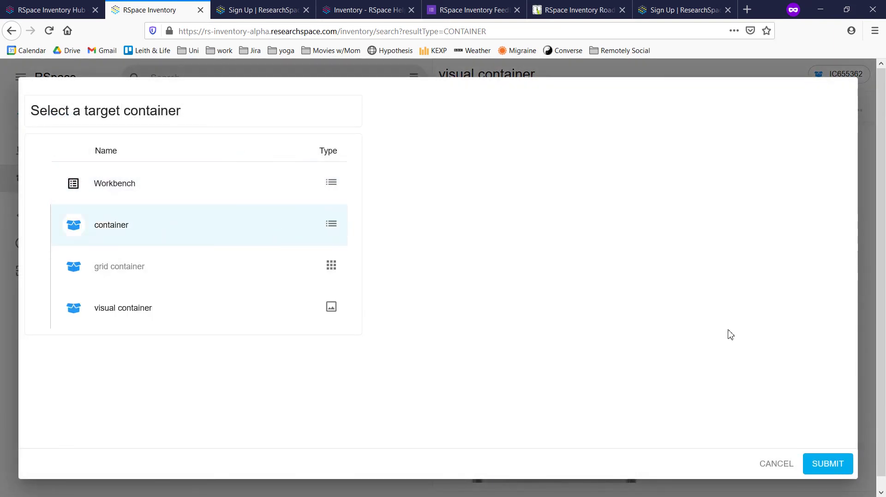
click(826, 467)
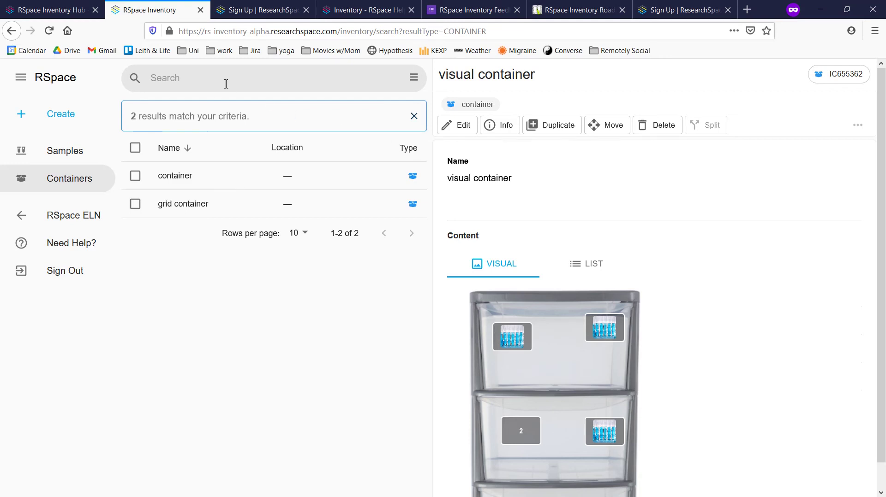
click(207, 79)
Search for 'ba' (bacteria) and limit the results to samples and subsamples
text(bacteria)
key(Return)
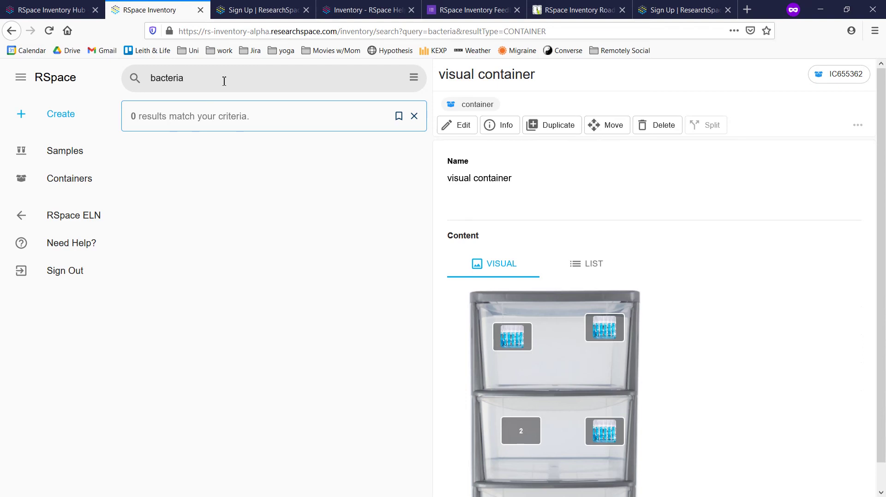
click(414, 78)
click(188, 149)
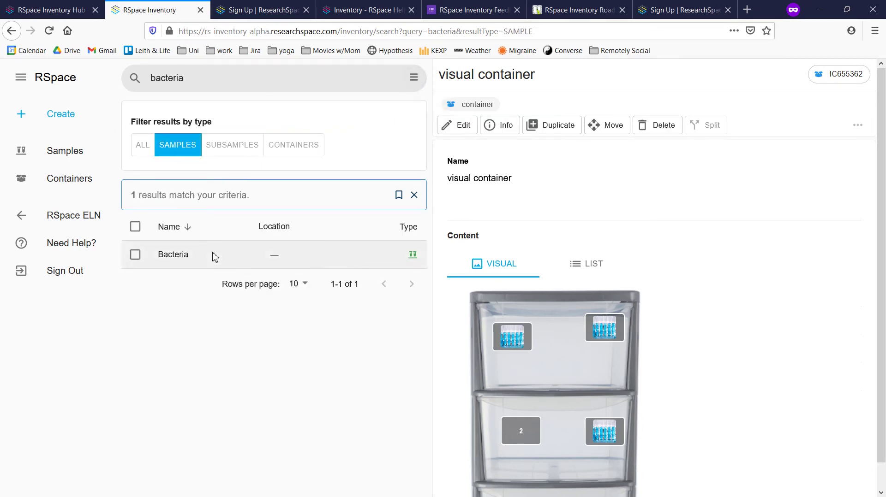
click(228, 148)
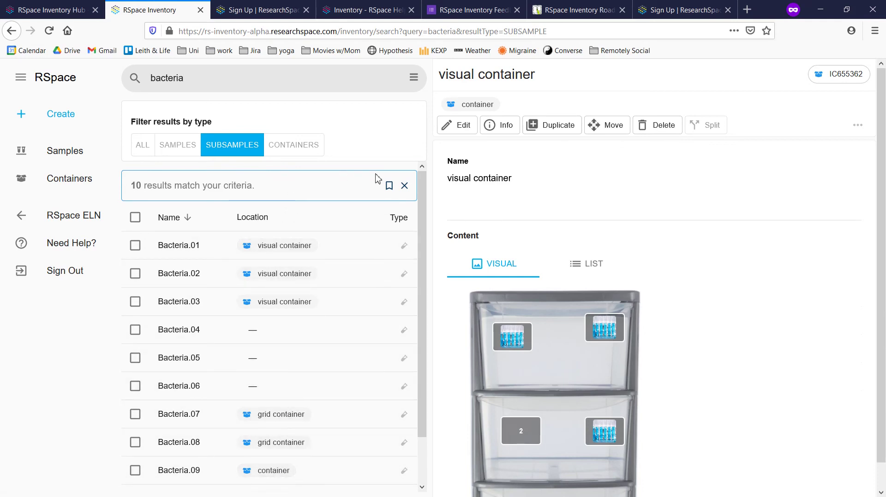
Save the bacteria search and apply the saved search
click(389, 186)
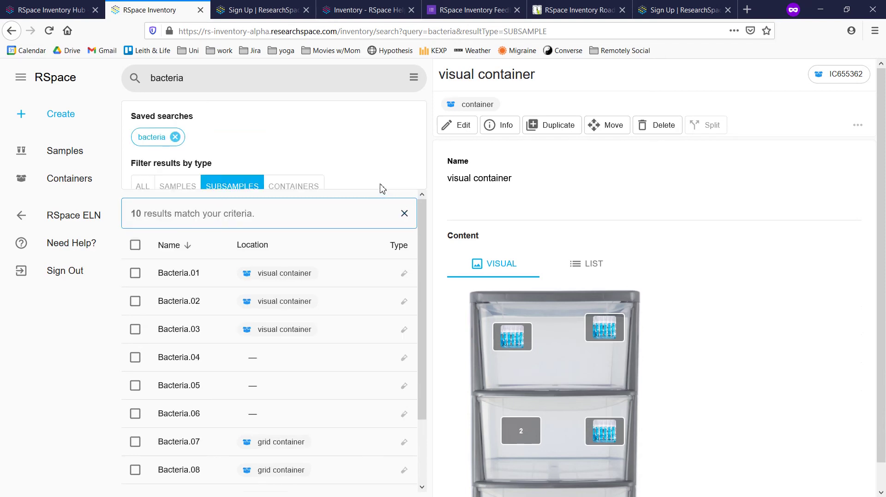
click(164, 141)
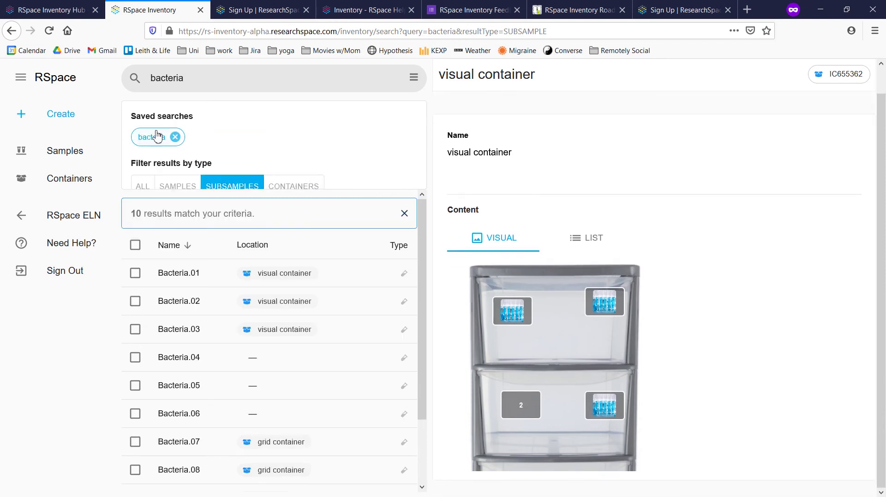
click(304, 186)
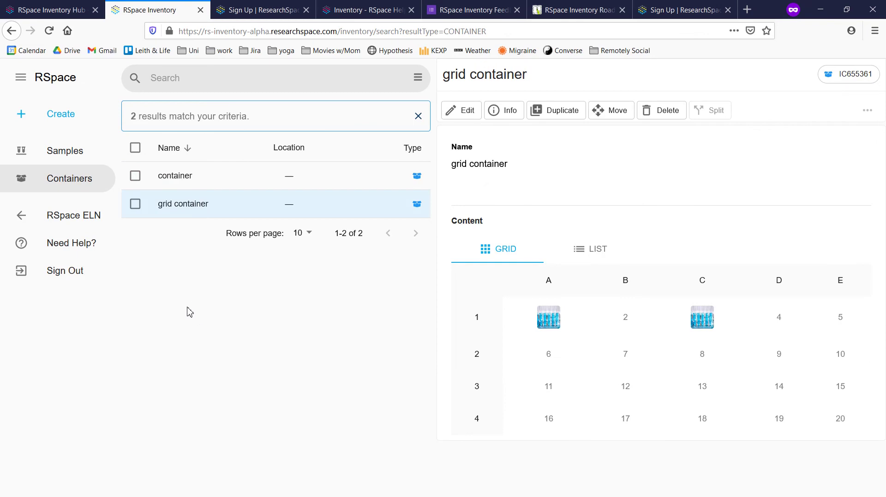
Try deleting grid container, see it isn't empty, and filter the list to IC655361
click(135, 204)
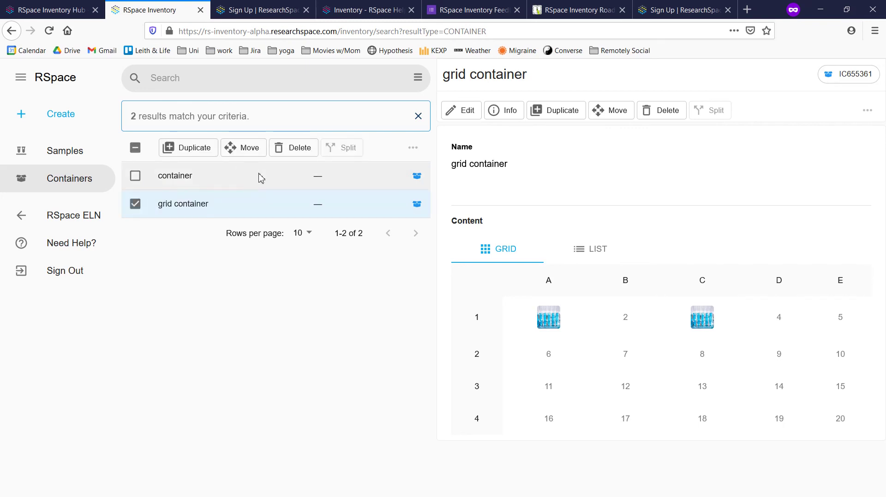
click(293, 150)
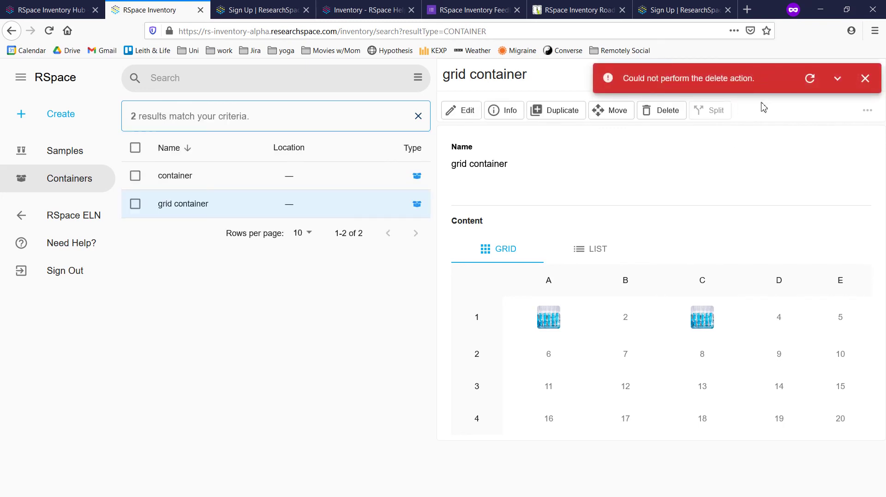
click(837, 80)
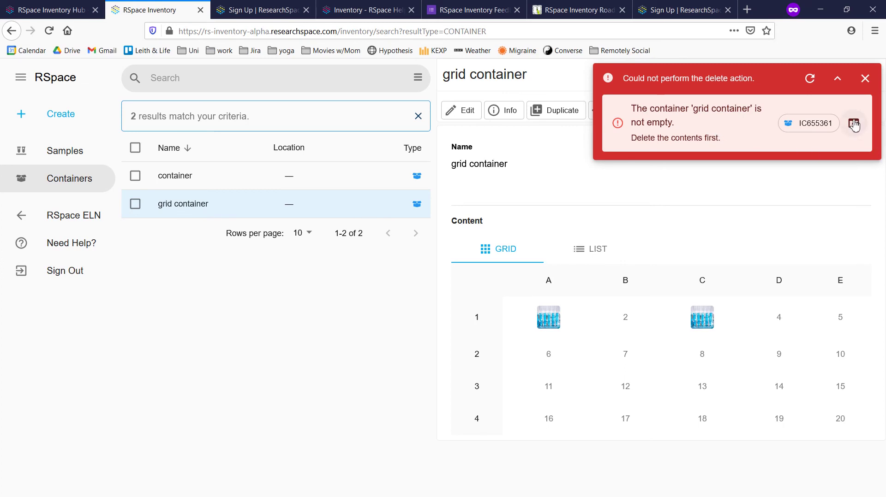
click(853, 123)
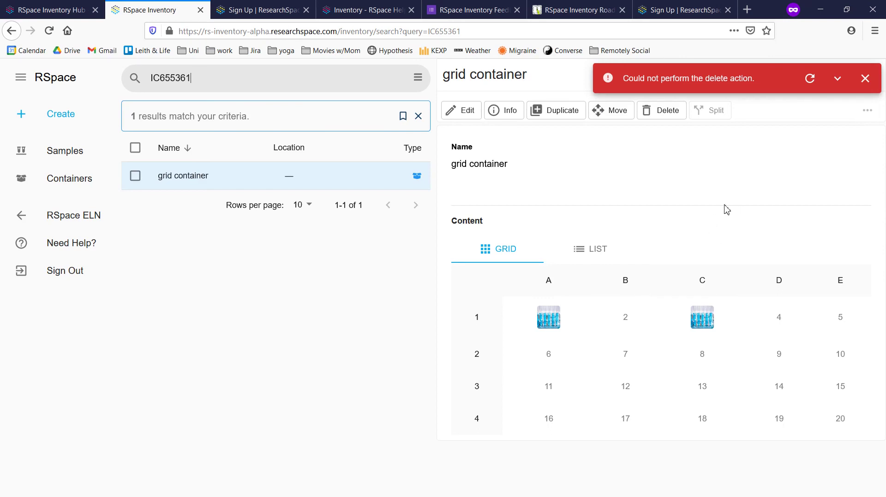
Move the A1 and C1 subsamples into container, then retry deleting the emptied grid container
drag(549, 317, 702, 317)
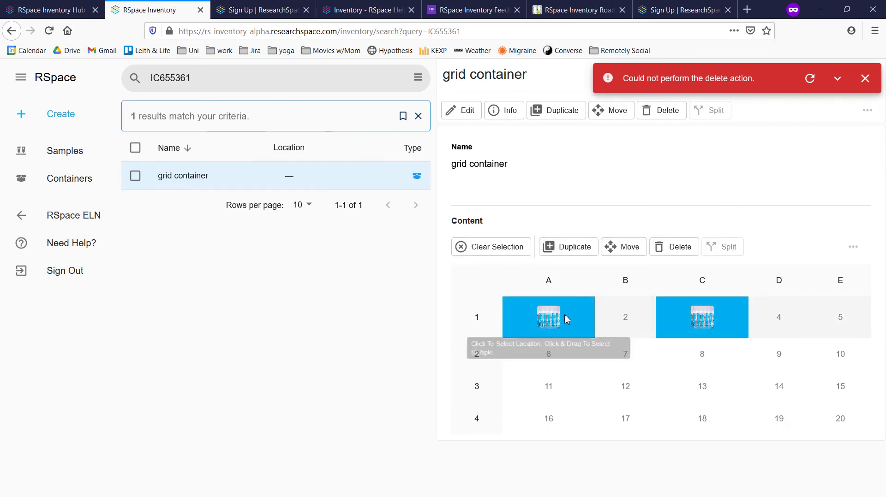
click(634, 254)
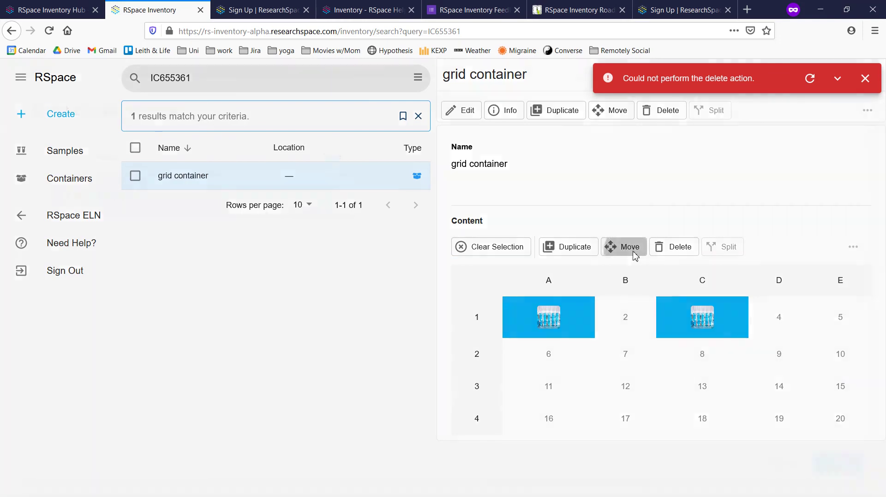
click(203, 244)
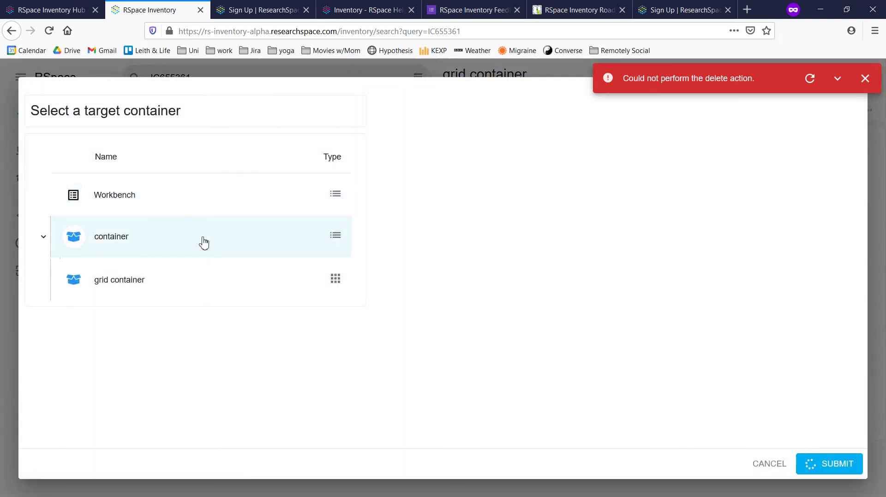
click(844, 465)
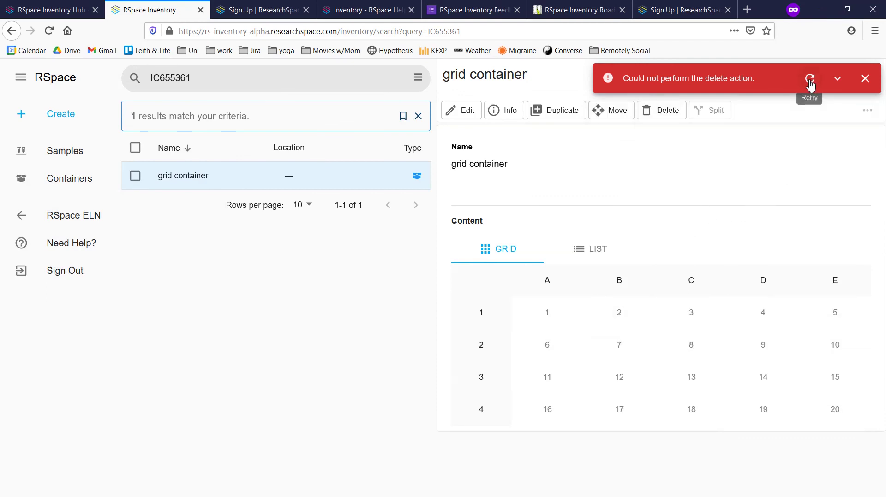
click(809, 82)
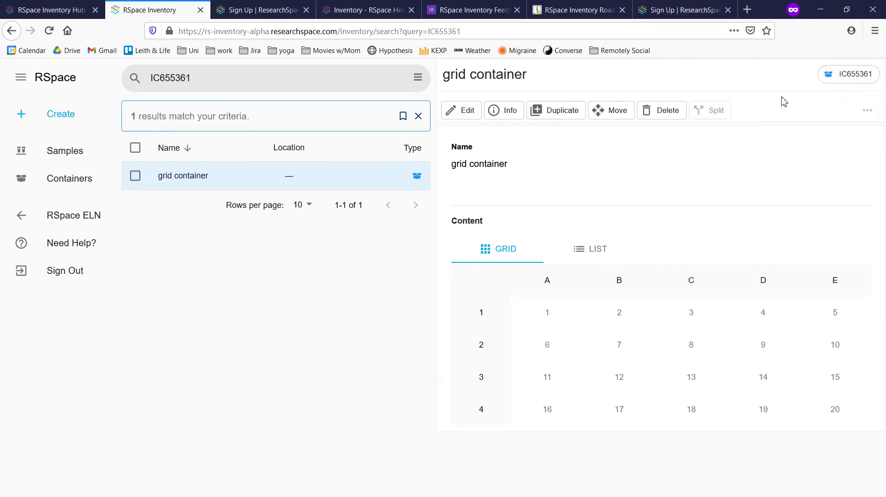
click(67, 183)
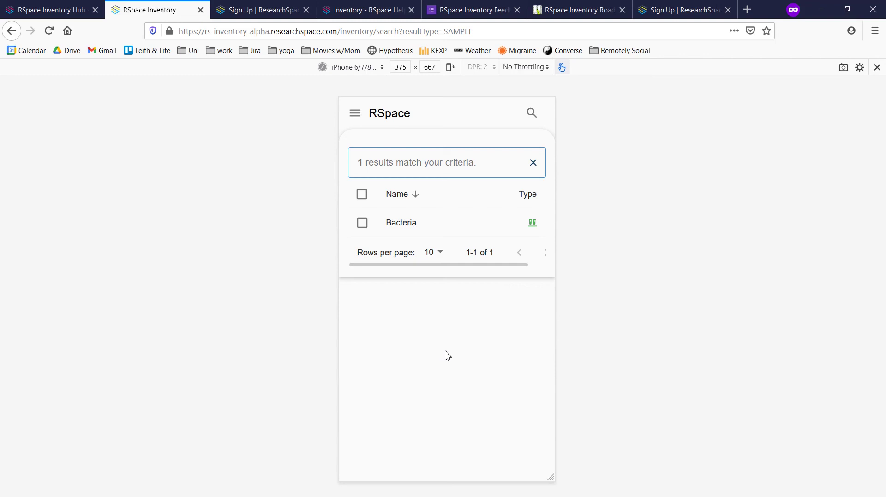
From the Bacteria sample, move subsamples Bacteria.06 and Bacteria.07 into container, then list all containers
click(434, 225)
scroll(469, 298, down, 9)
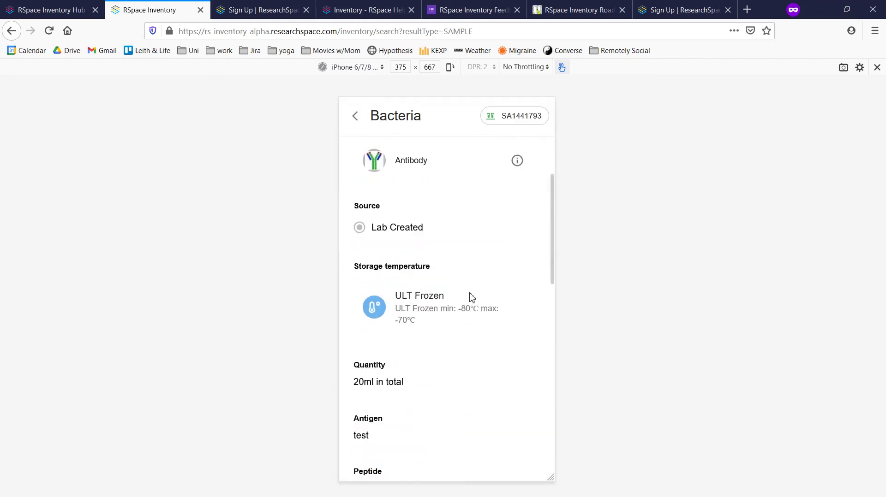
scroll(470, 300, down, 8)
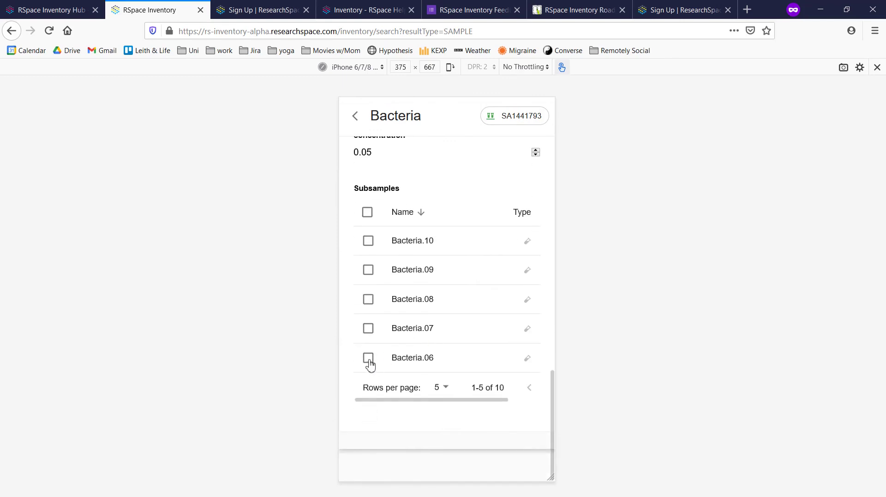
click(368, 328)
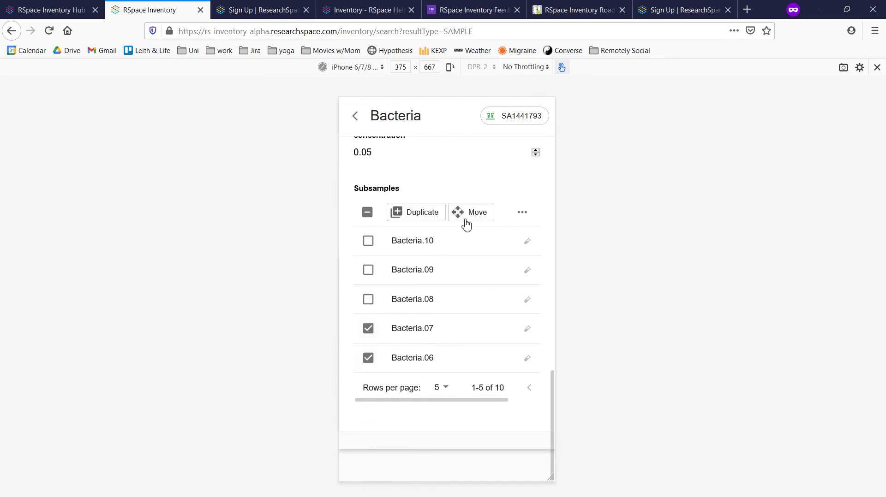
click(523, 213)
click(524, 213)
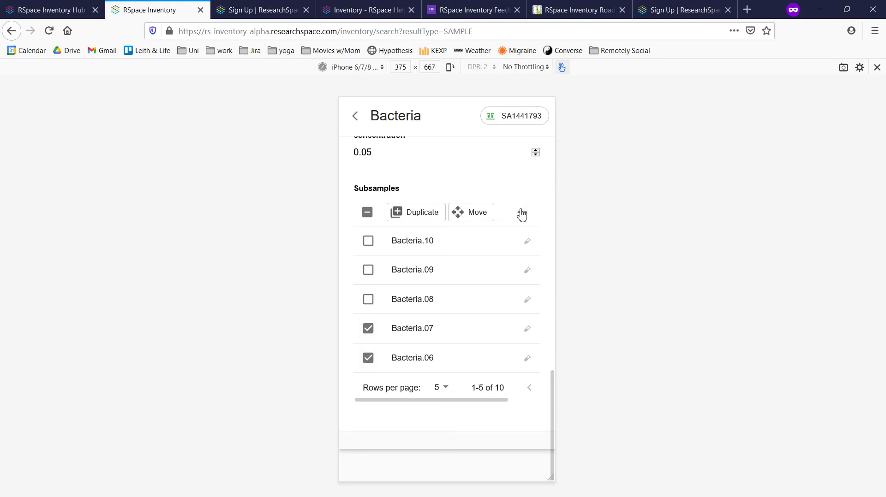
click(473, 216)
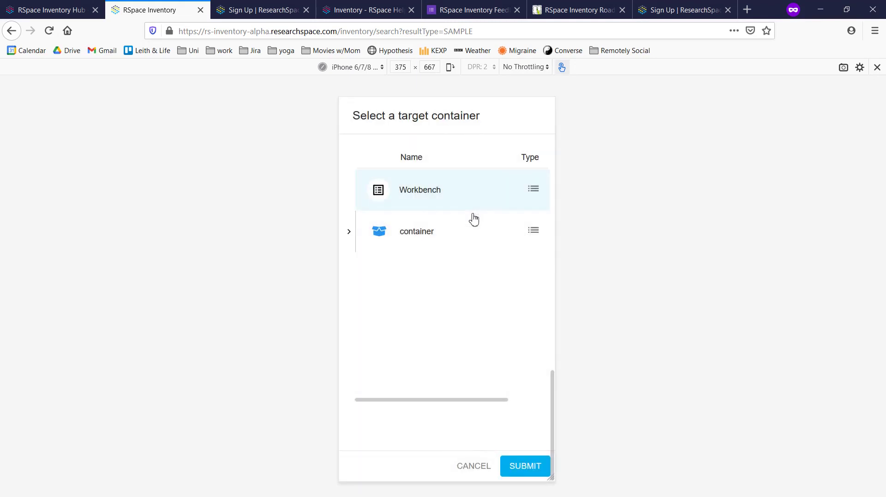
click(436, 234)
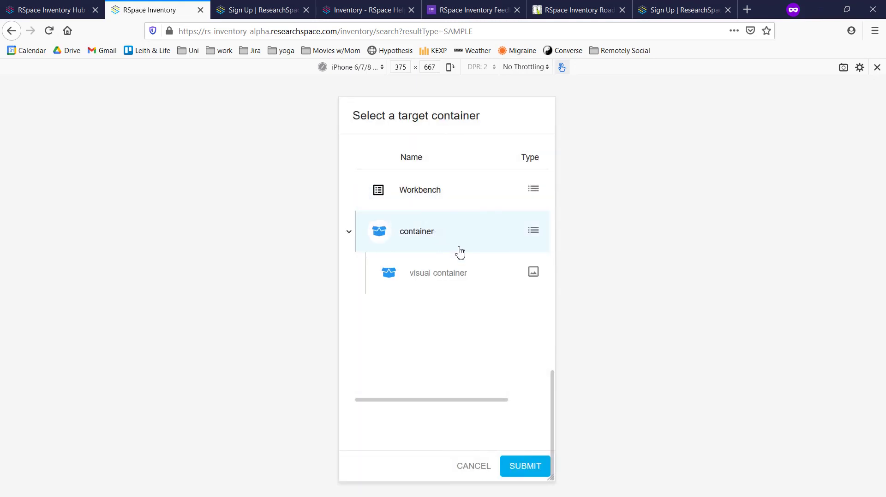
click(514, 469)
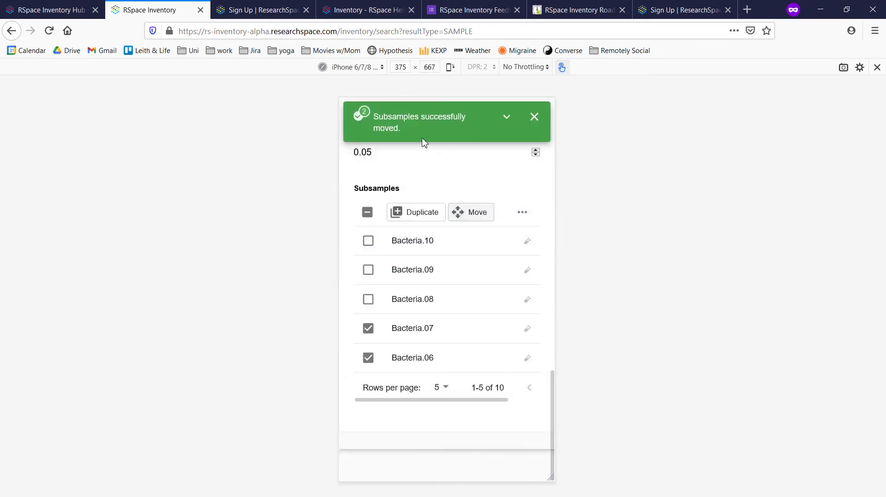
click(357, 115)
click(397, 215)
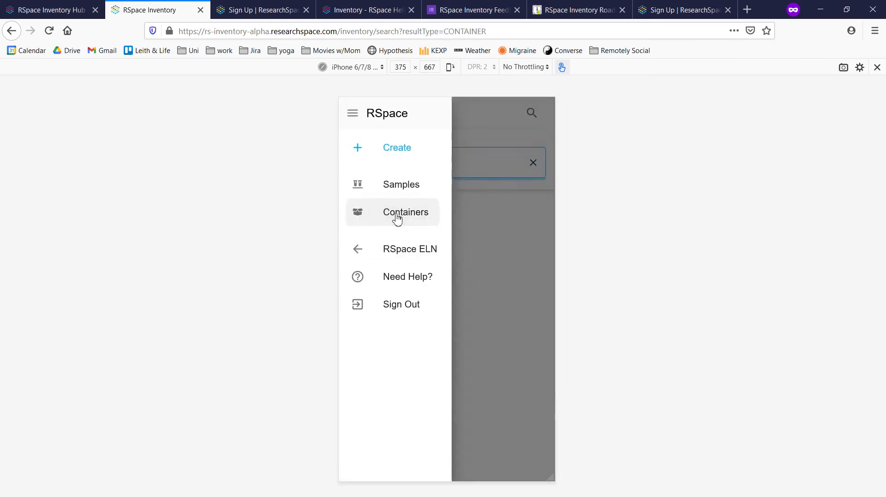
Review container's contents, including visual container and Bacteria subsamples, then return to the Inventory Hub help page
click(432, 229)
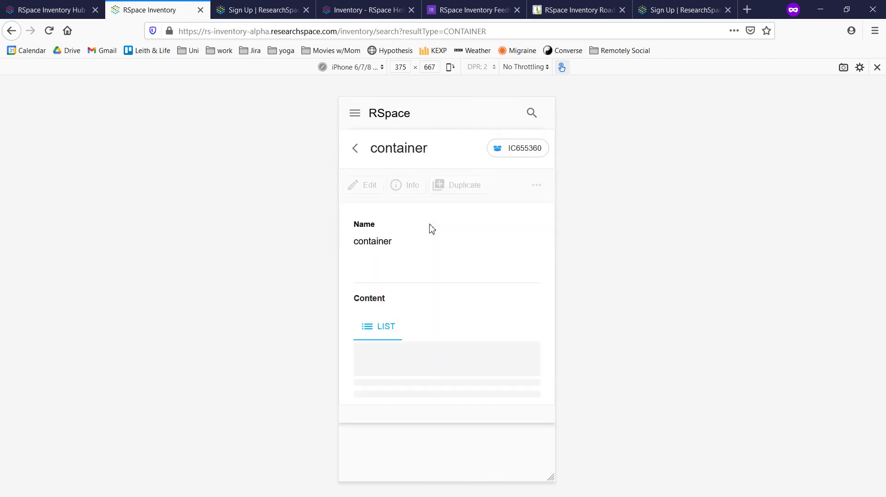
scroll(462, 290, down, 3)
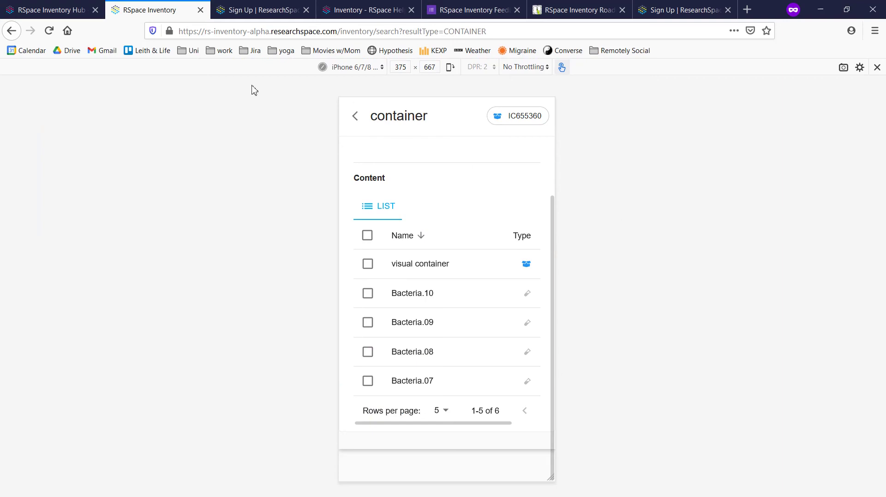
click(64, 10)
scroll(596, 269, down, 2)
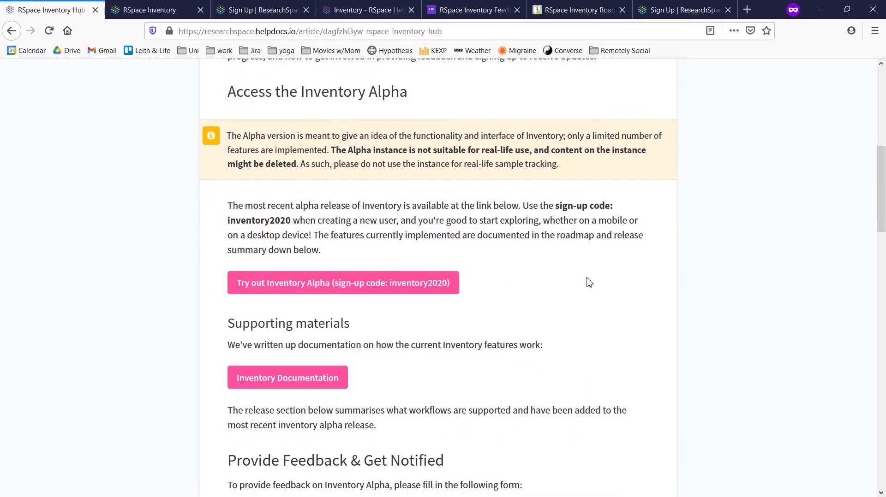
Scroll the Inventory Hub article down to the Development Progress section and its roadmap preview
scroll(587, 286, down, 6)
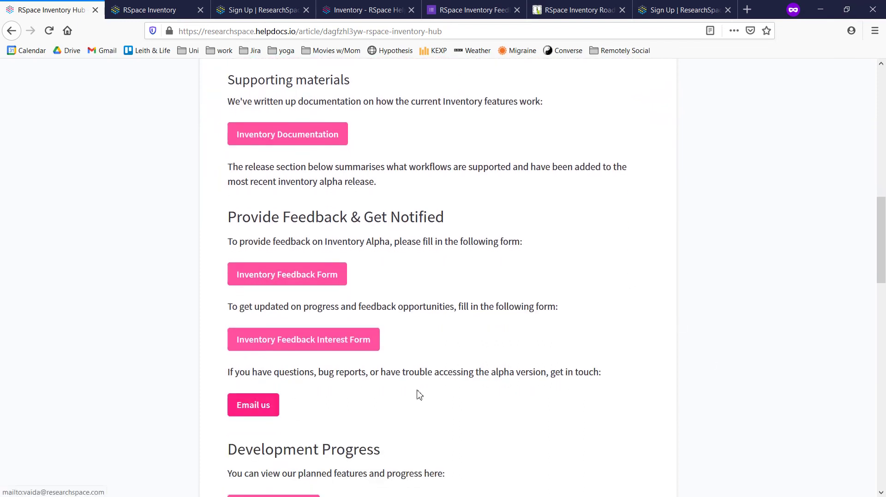
scroll(526, 397, down, 4)
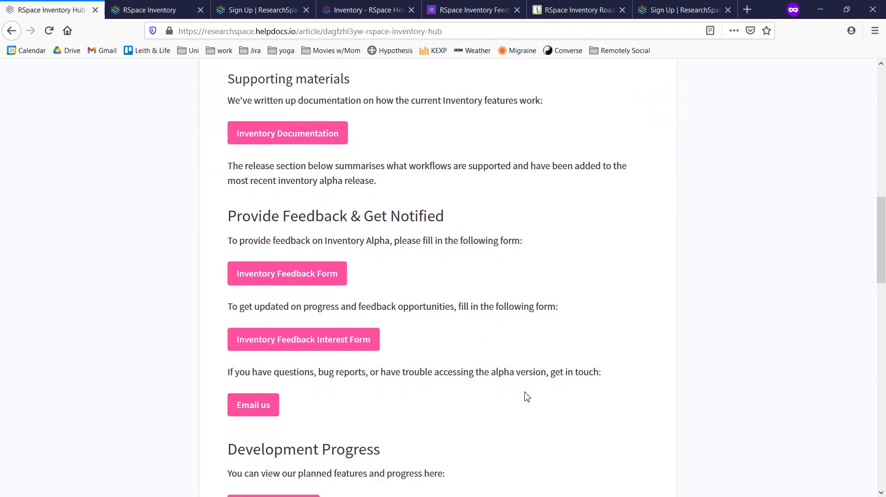
scroll(544, 232, down, 1)
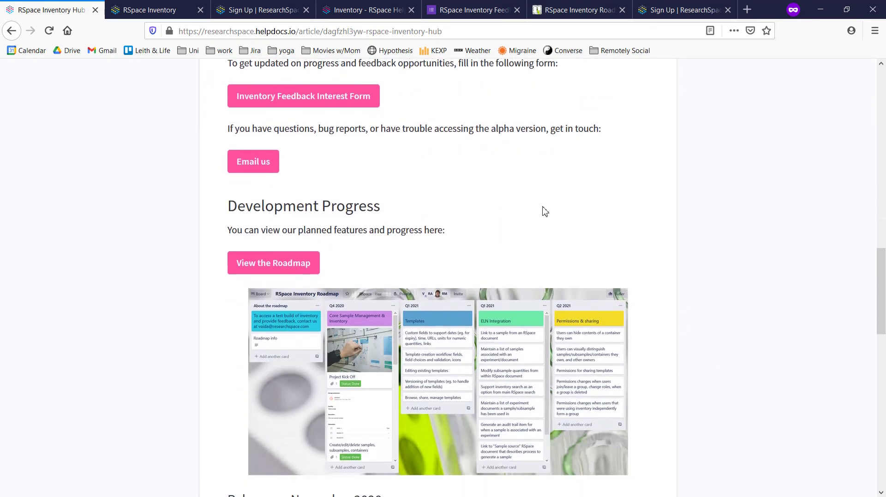